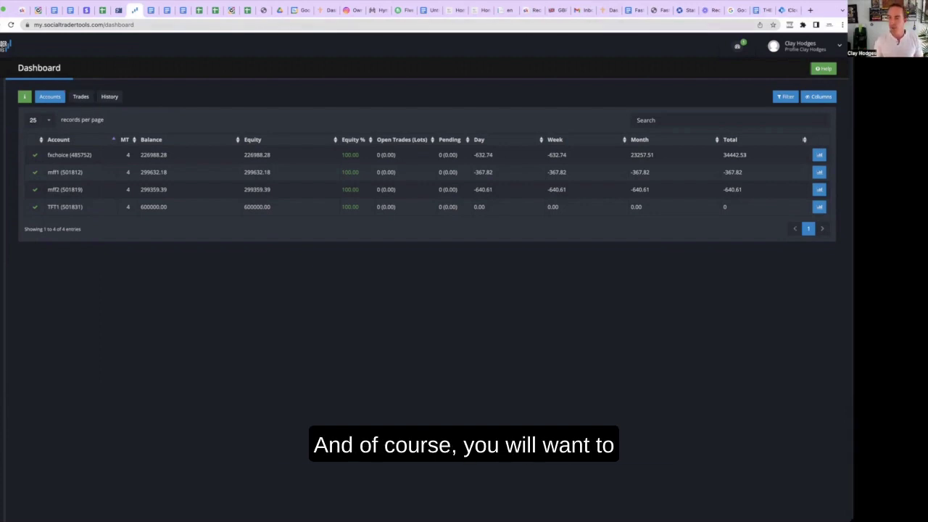
Step: Open the Profile Manager and view the profile details
{"action": "left_click", "coordinate": [841, 46]}
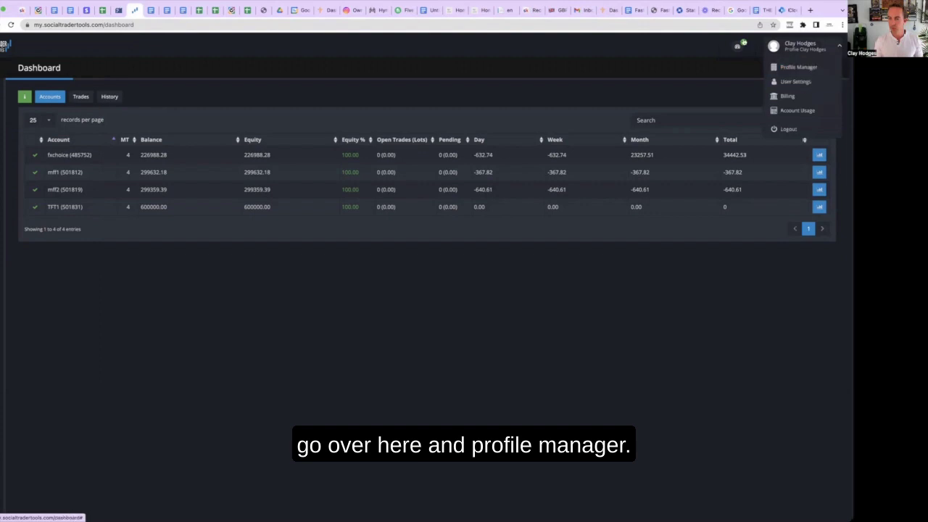
{"action": "left_click", "coordinate": [804, 67]}
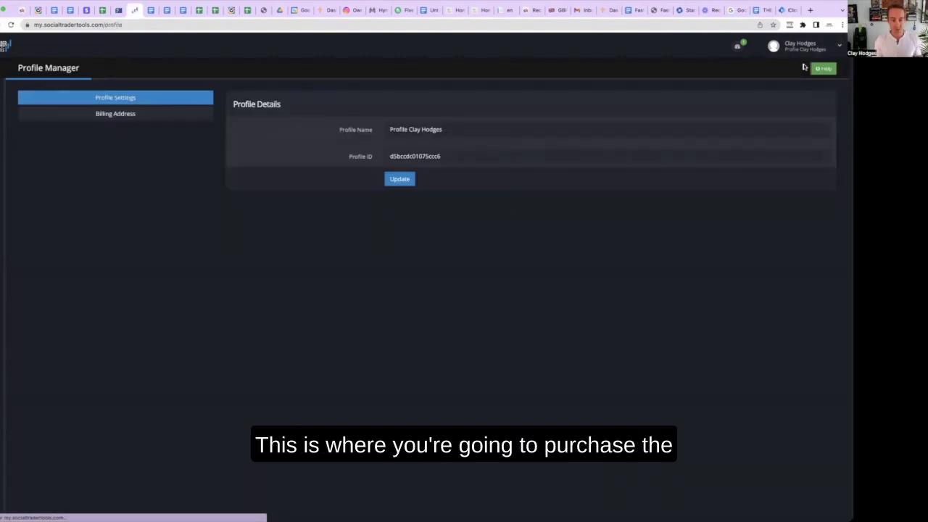
{"action": "left_click", "coordinate": [840, 45]}
{"action": "left_click", "coordinate": [804, 71]}
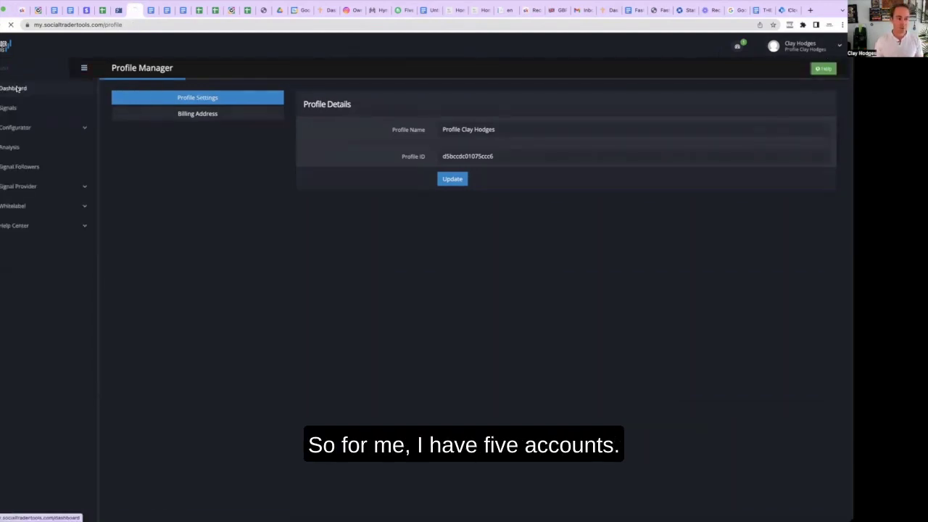
Step: Check the TFT1 account's equity on the dashboard and compare it with the account overview on The Funded Trader website
{"action": "left_click", "coordinate": [18, 88]}
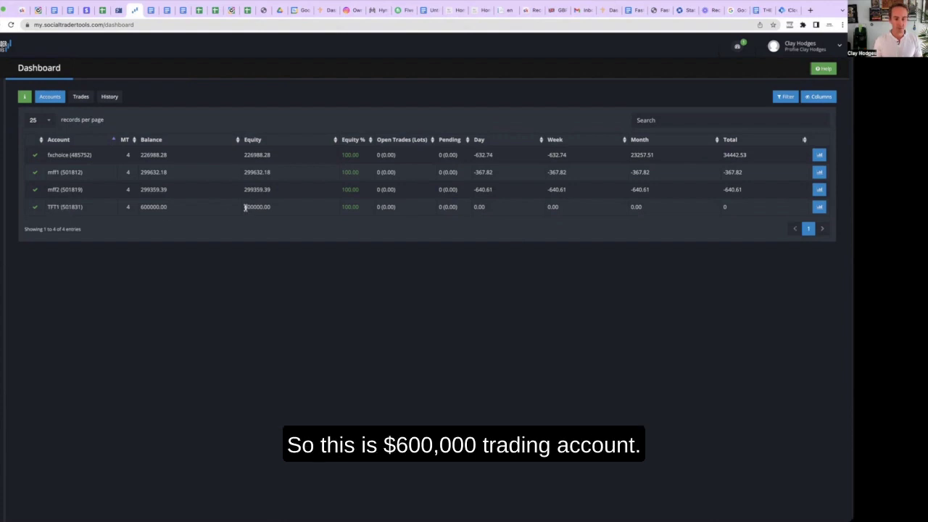
{"action": "left_click_drag", "start_coordinate": [245, 207], "coordinate": [282, 204]}
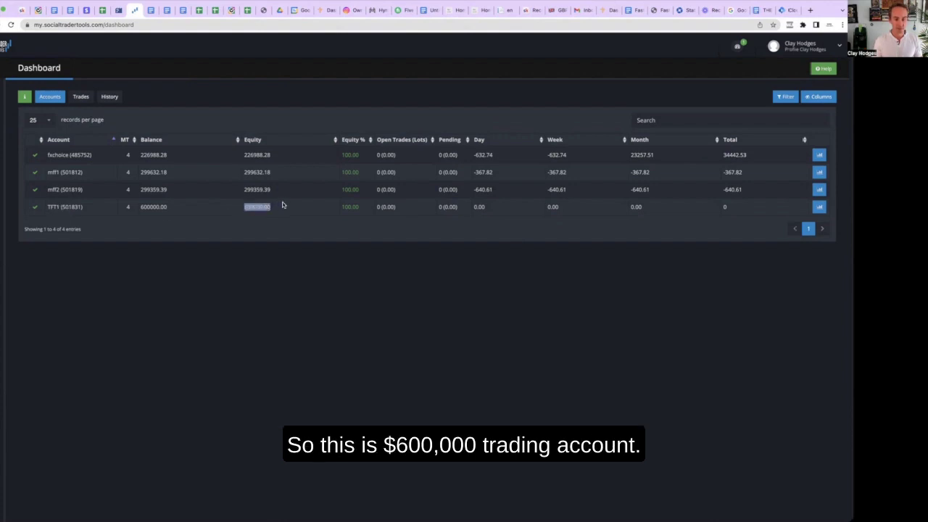
{"action": "left_click", "coordinate": [326, 12]}
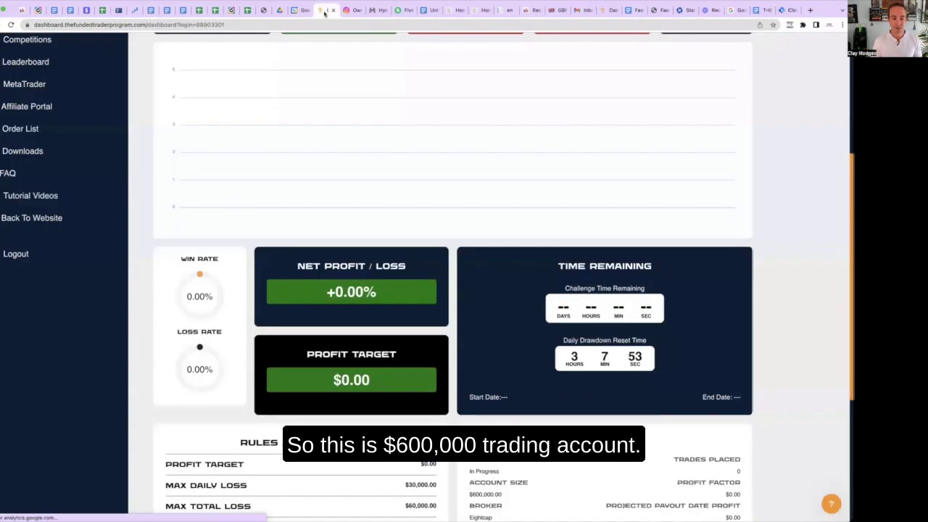
{"action": "scroll", "coordinate": [601, 125], "scroll_direction": "up", "scroll_amount": 5}
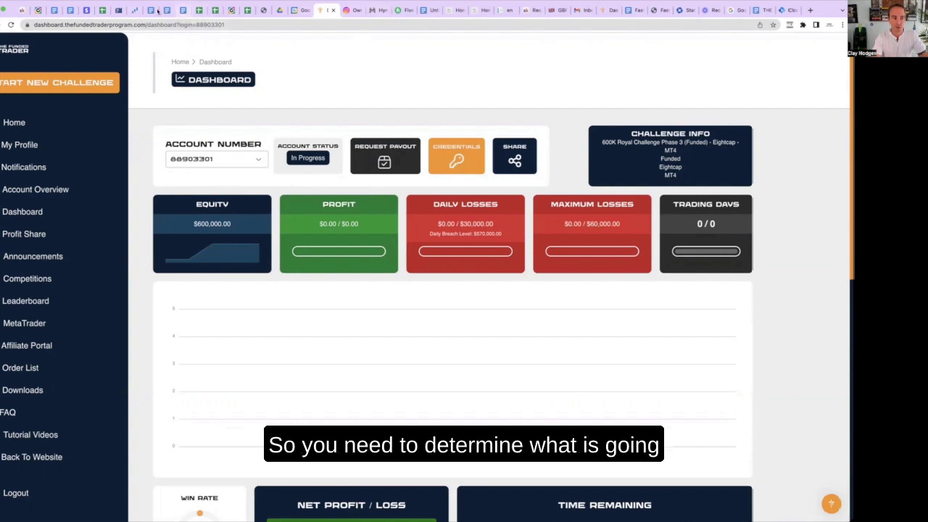
Step: Return to the Social Trader Tools dashboard and review the mff1 and mff2 accounts and the mff1 balance
{"action": "left_click", "coordinate": [134, 11]}
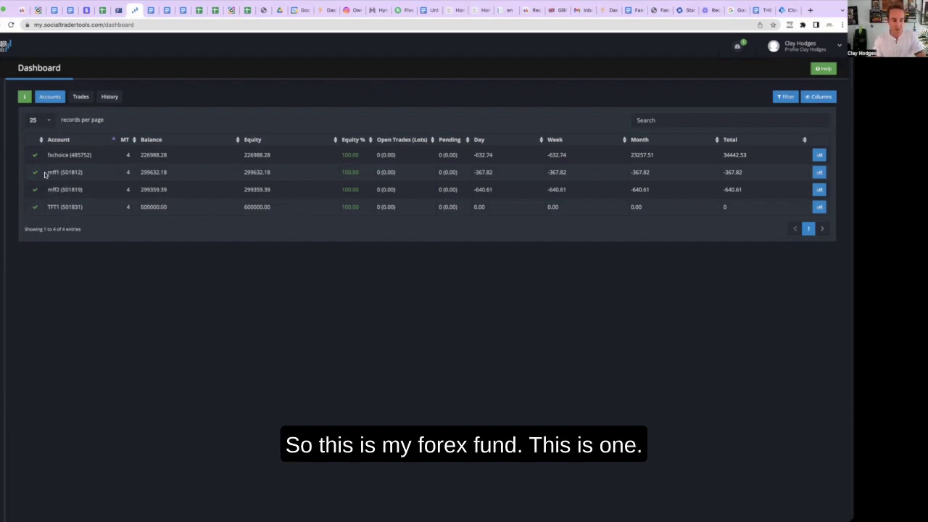
{"action": "left_click_drag", "start_coordinate": [48, 172], "coordinate": [87, 174]}
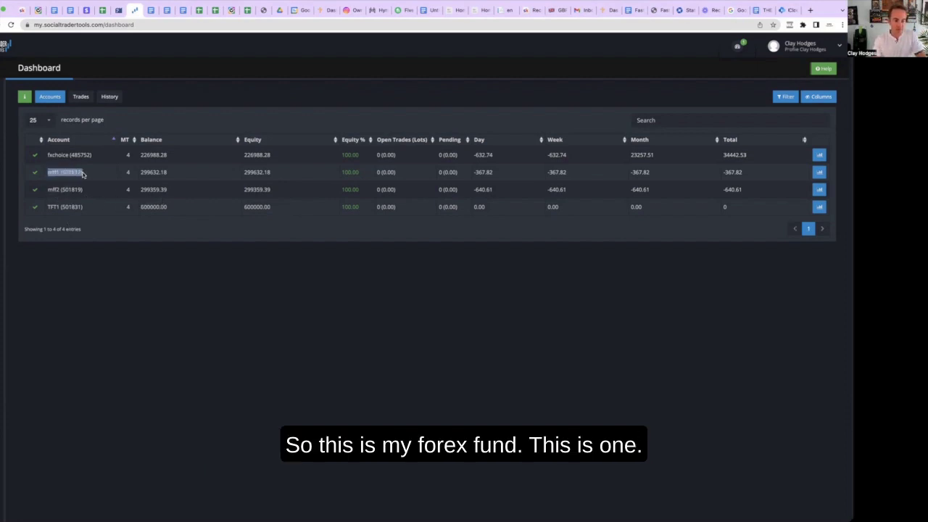
{"action": "left_click", "coordinate": [72, 188]}
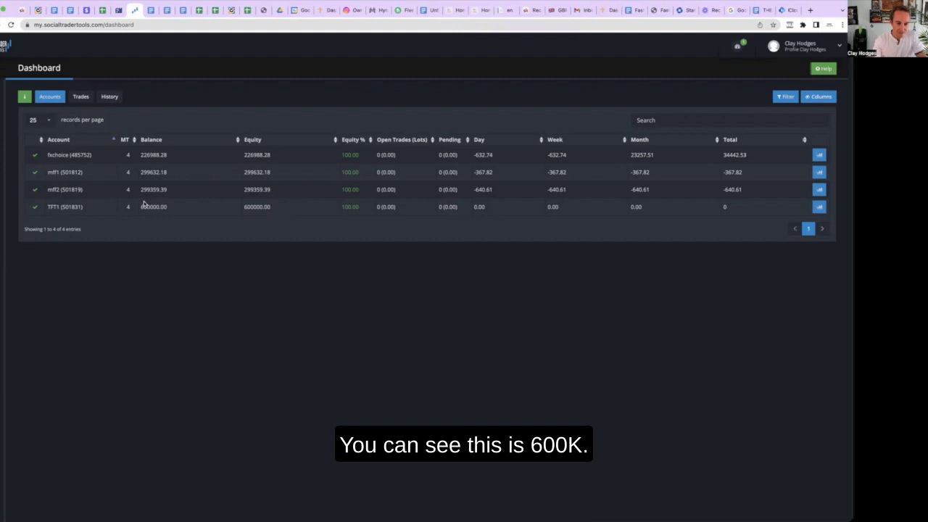
{"action": "left_click_drag", "start_coordinate": [140, 170], "coordinate": [164, 169]}
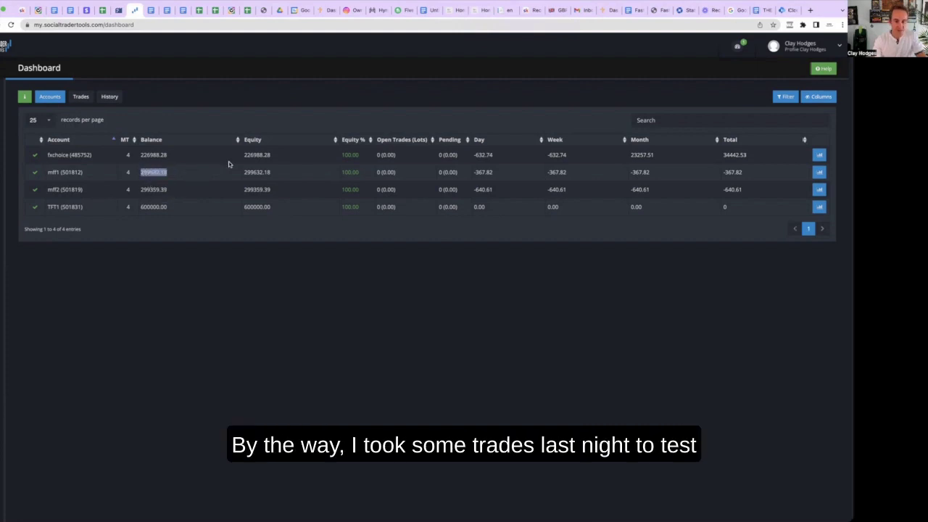
Step: Switch to the MyForexFunds website and display the details of the other funded account
{"action": "left_click", "coordinate": [482, 10]}
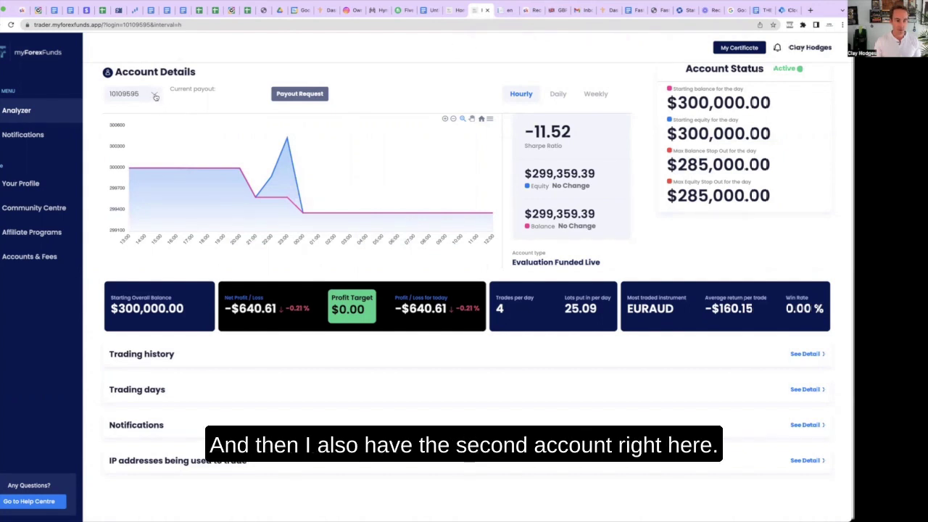
{"action": "left_click", "coordinate": [155, 95]}
{"action": "left_click", "coordinate": [127, 218]}
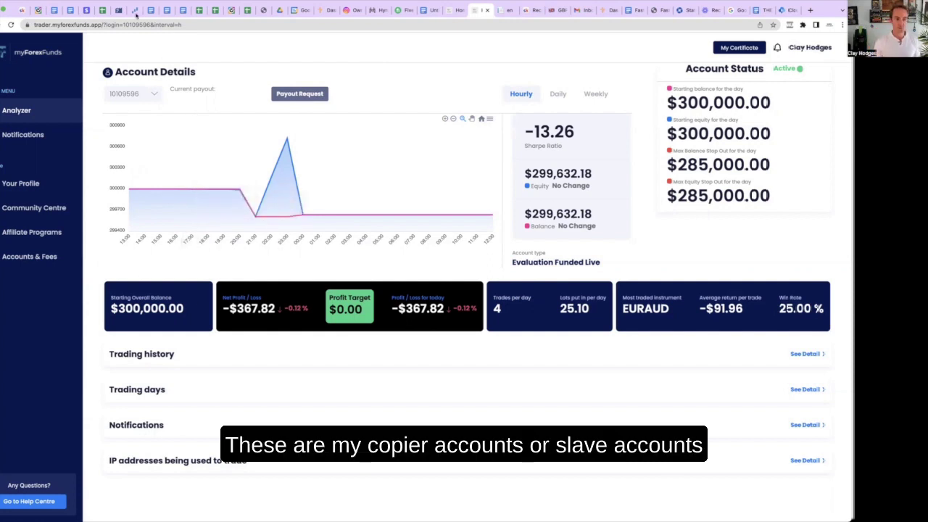
Step: Go back to the Social Trader Tools dashboard and review the balances of the TFT1, mff2 and fxchoice accounts
{"action": "left_click", "coordinate": [119, 11]}
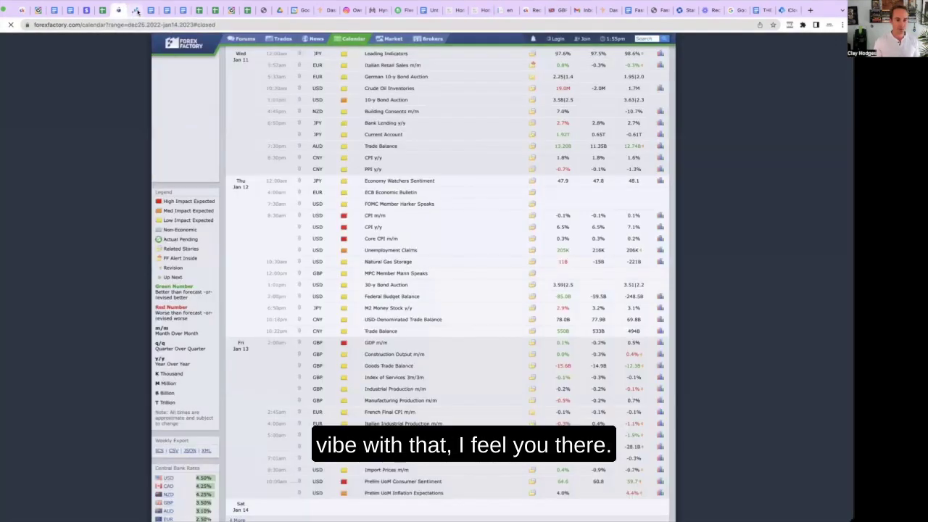
{"action": "left_click", "coordinate": [135, 10]}
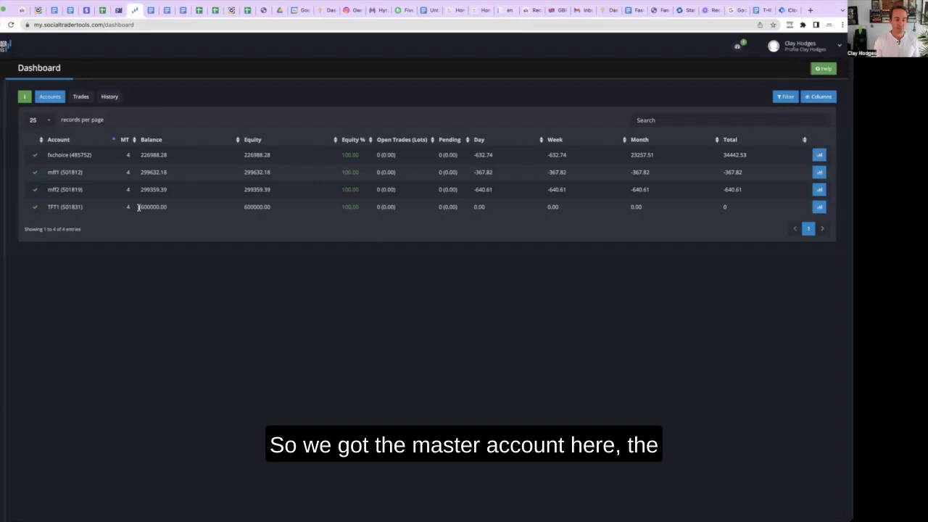
{"action": "left_click_drag", "start_coordinate": [141, 208], "coordinate": [174, 208]}
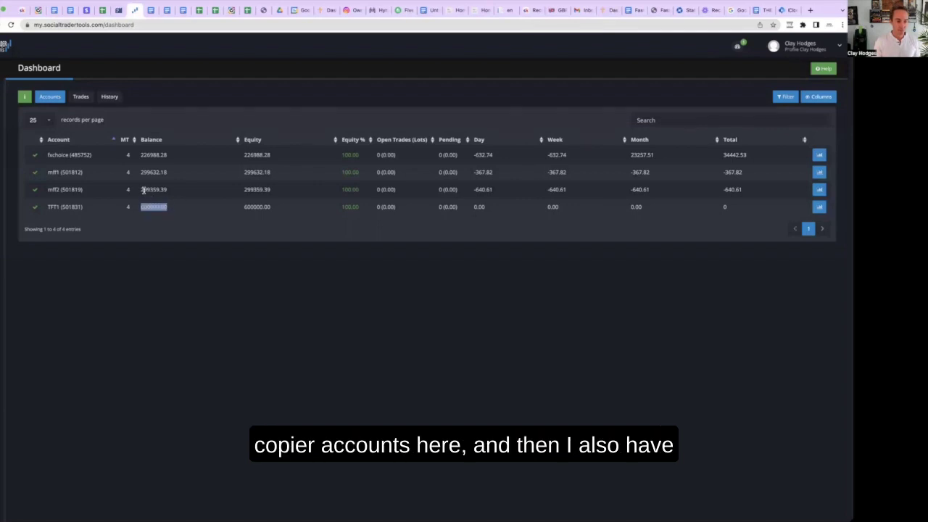
{"action": "left_click", "coordinate": [174, 190]}
{"action": "left_click_drag", "start_coordinate": [140, 155], "coordinate": [170, 159]}
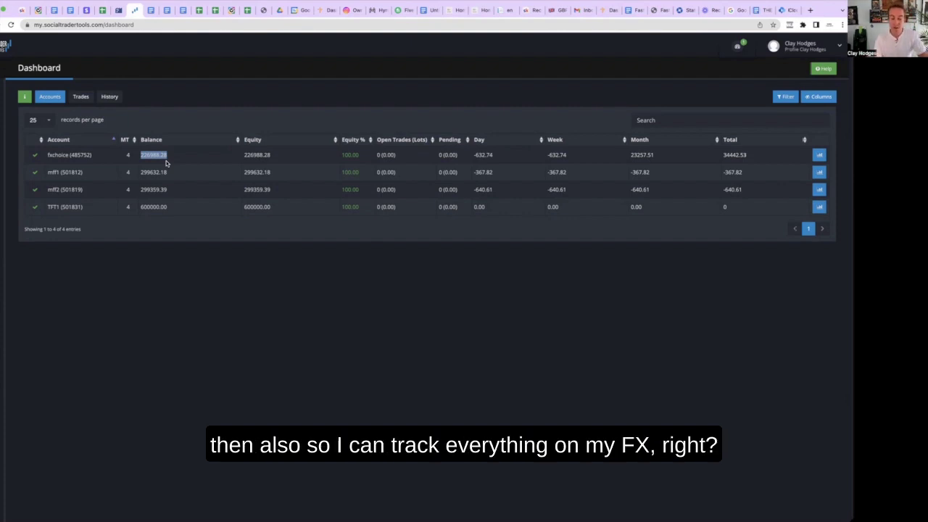
{"action": "left_click", "coordinate": [75, 207]}
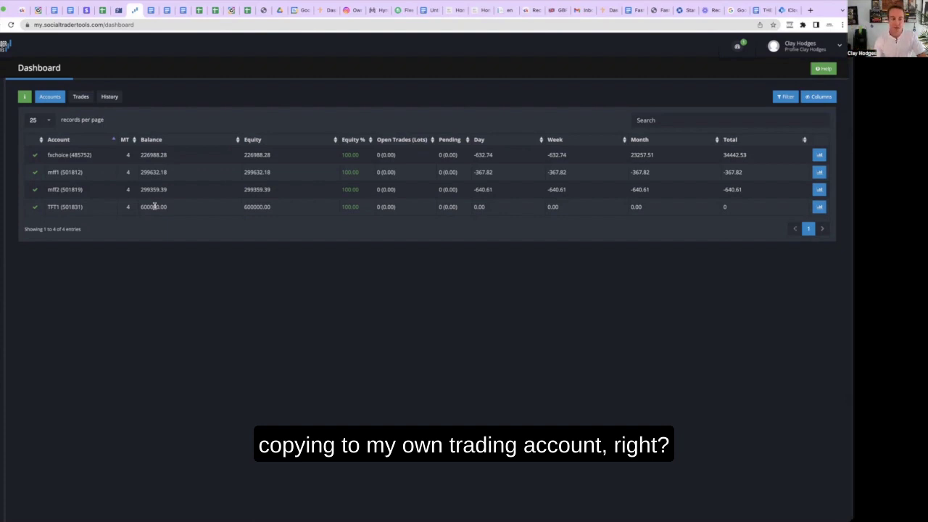
Step: Go to the configured trading accounts and open the form for adding an account
{"action": "mouse_move", "coordinate": [16, 135]}
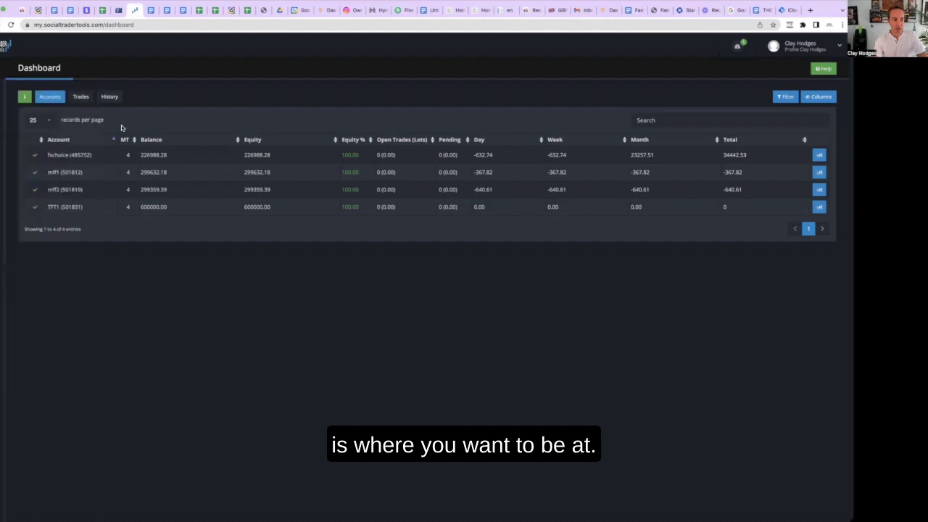
{"action": "left_click", "coordinate": [15, 127]}
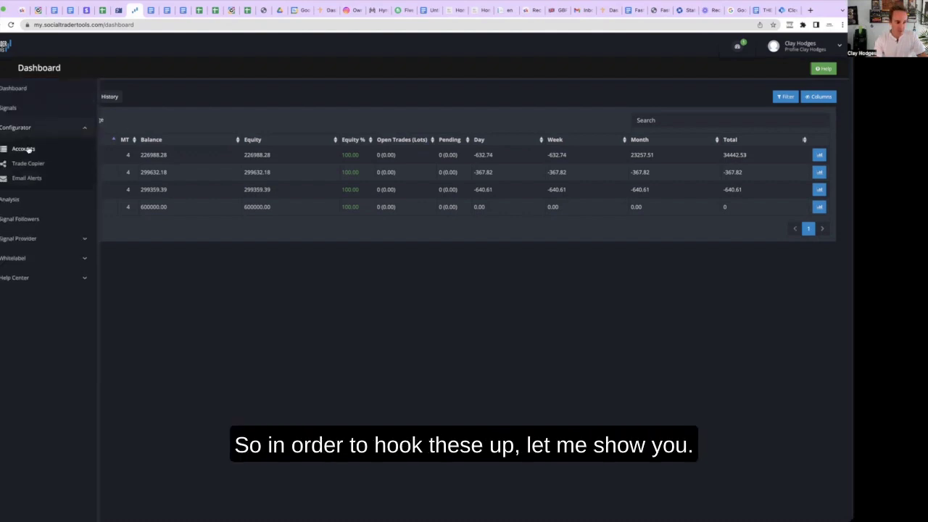
{"action": "left_click", "coordinate": [28, 152]}
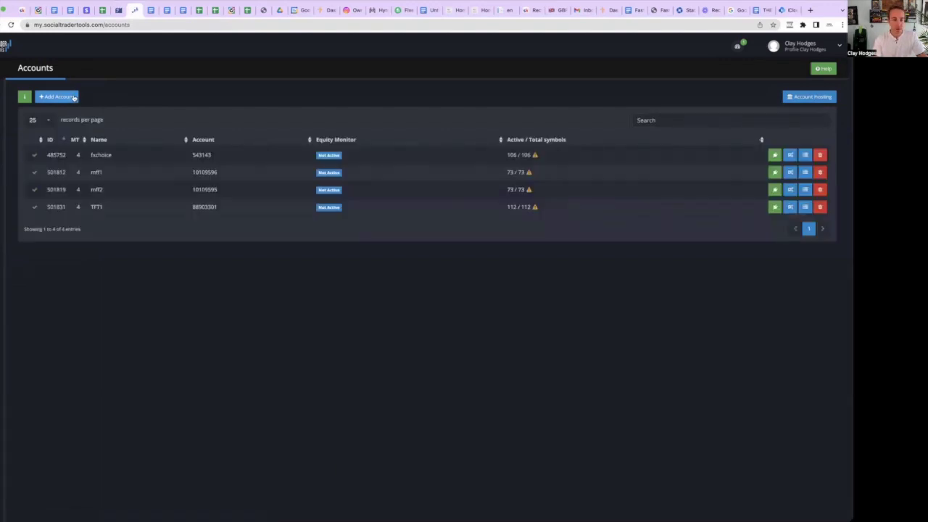
{"action": "left_click", "coordinate": [65, 97]}
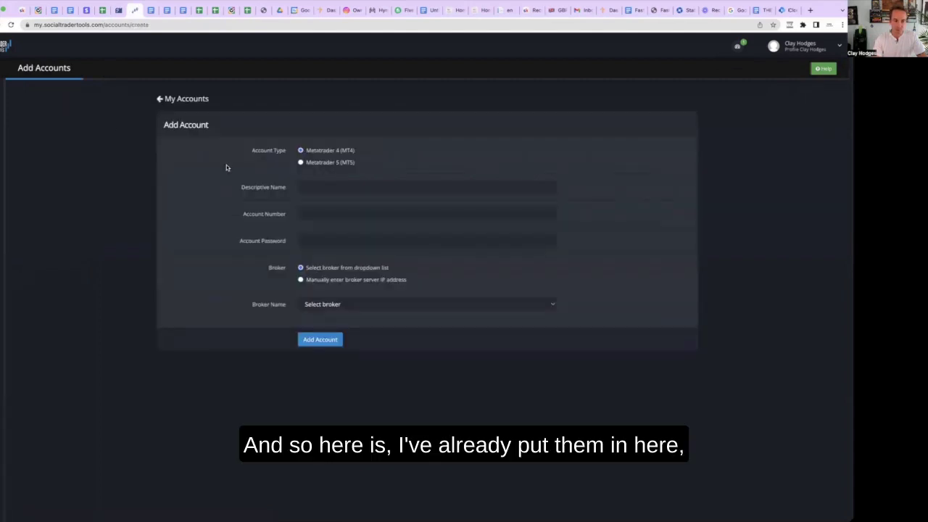
Step: Examine the new account form's name, number and broker options, then return to the accounts list without adding anything
{"action": "left_click", "coordinate": [318, 188]}
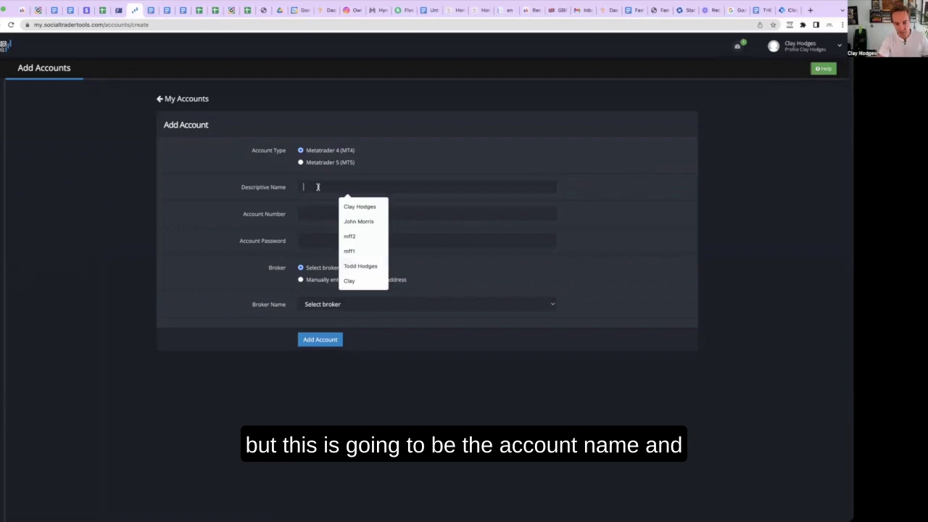
{"action": "left_click", "coordinate": [318, 212]}
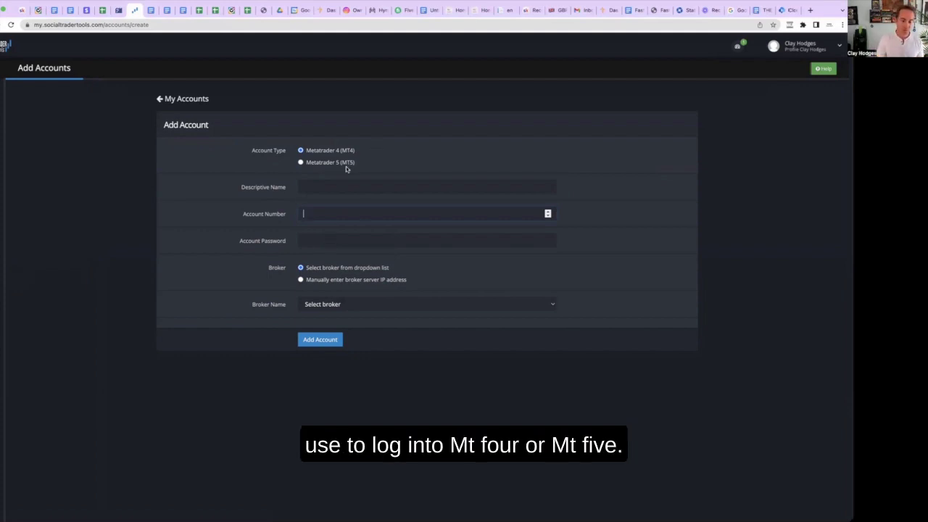
{"action": "left_click", "coordinate": [551, 306]}
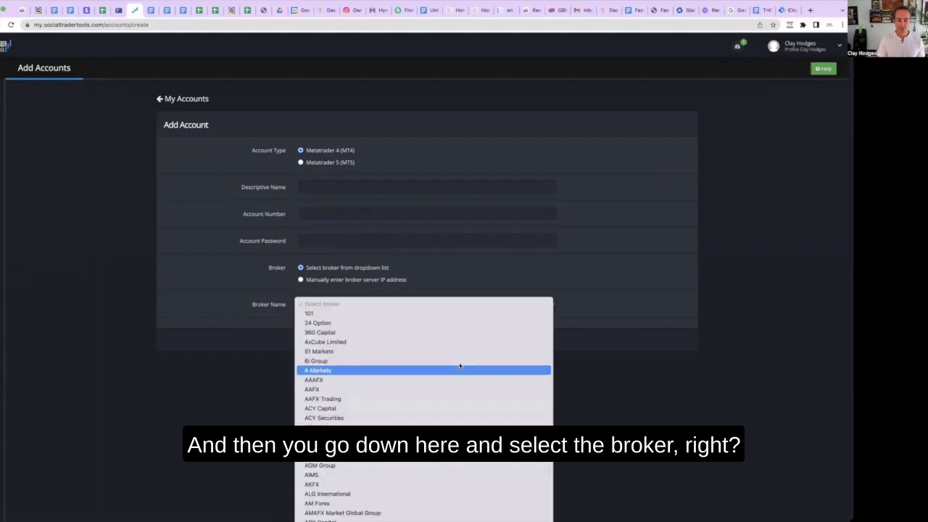
{"action": "left_click", "coordinate": [244, 287]}
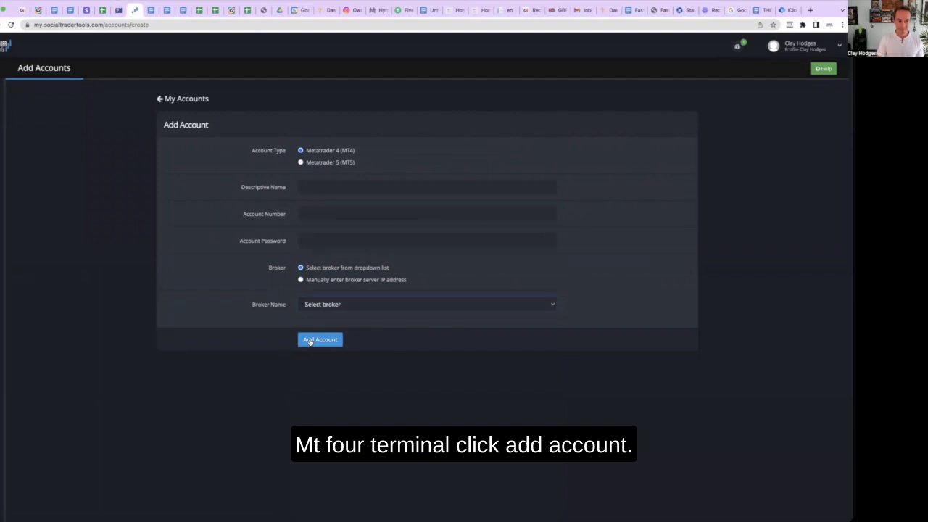
{"action": "left_click", "coordinate": [160, 101]}
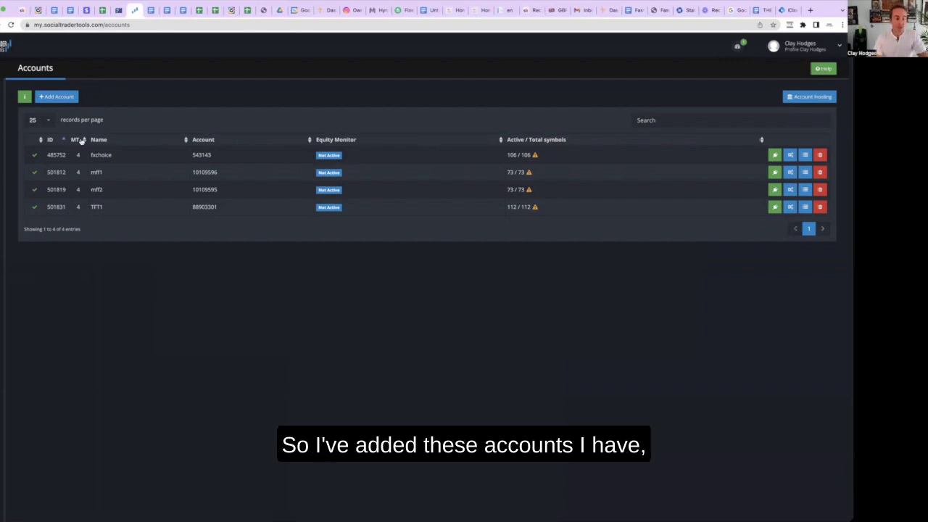
Step: Review the listed trading accounts and view the fxchoice account's settings before returning to the list
{"action": "left_click_drag", "start_coordinate": [108, 209], "coordinate": [90, 208]}
{"action": "left_click", "coordinate": [106, 188]}
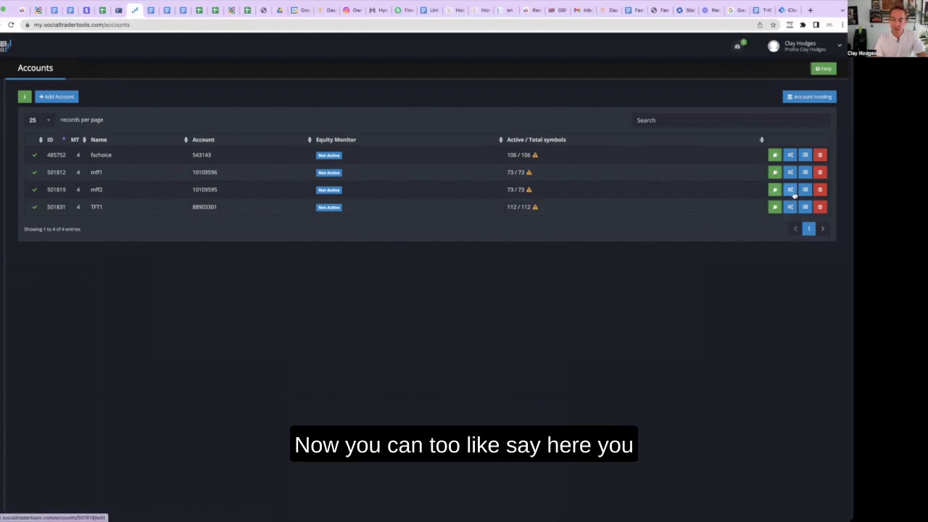
{"action": "left_click", "coordinate": [791, 155]}
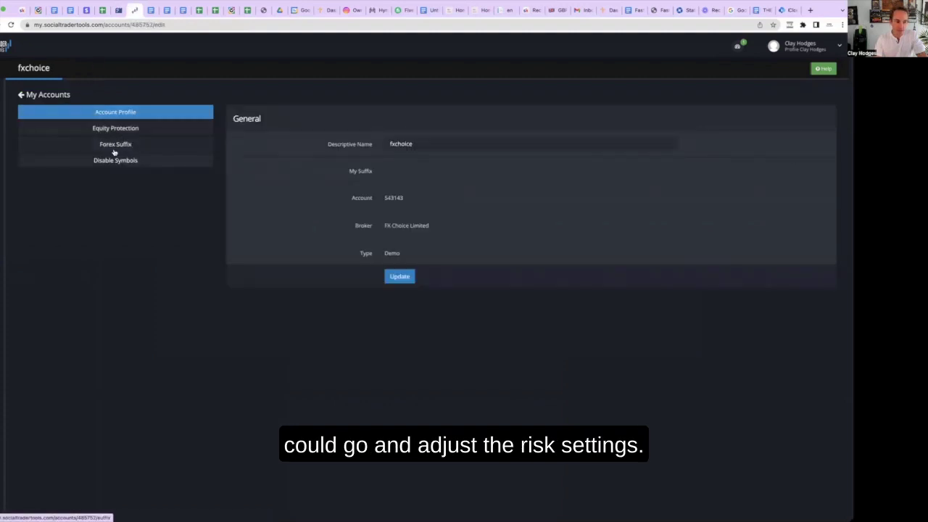
{"action": "left_click", "coordinate": [21, 95]}
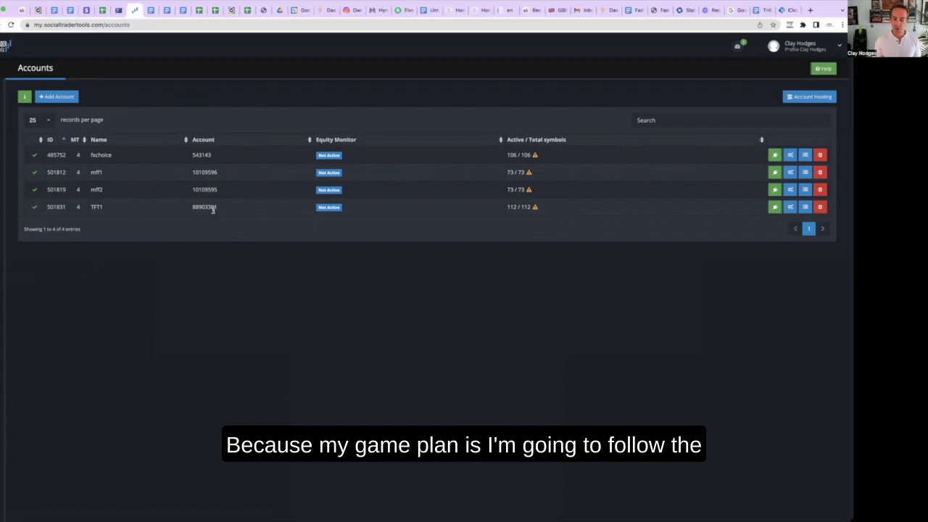
{"action": "left_click_drag", "start_coordinate": [216, 210], "coordinate": [186, 209]}
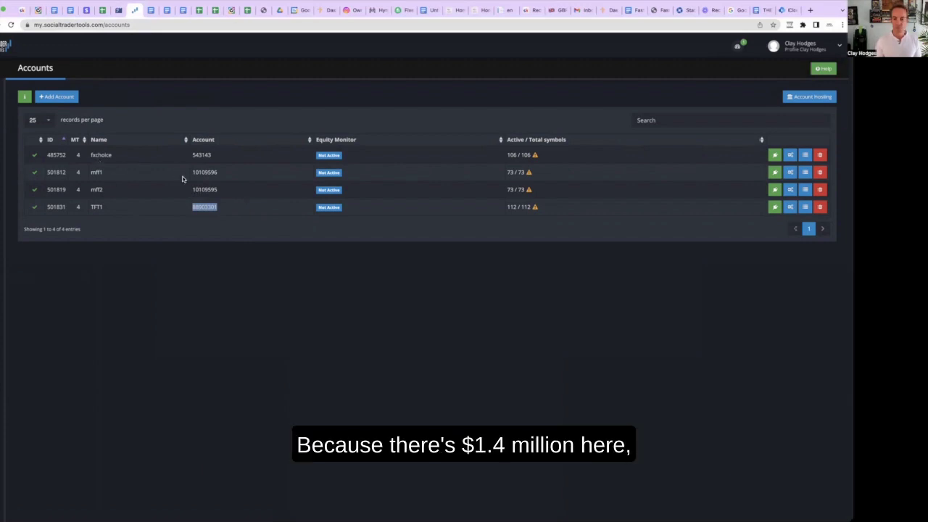
{"action": "left_click", "coordinate": [225, 182]}
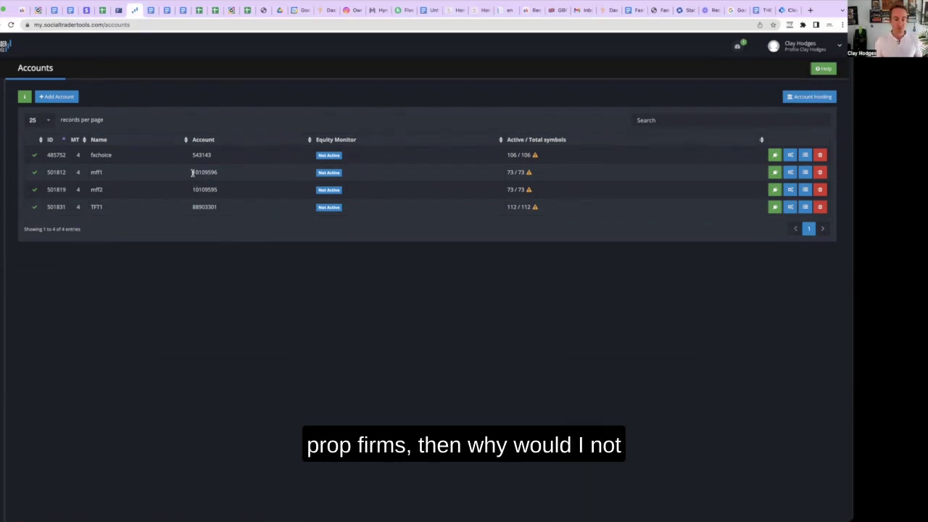
Step: Go to the configured trade copiers and open the form for creating a new copier
{"action": "mouse_move", "coordinate": [5, 136]}
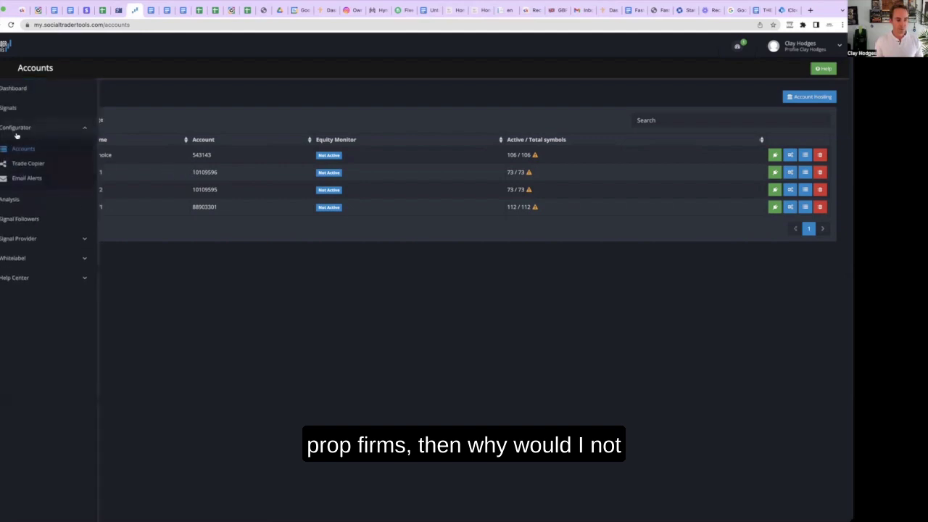
{"action": "left_click", "coordinate": [40, 166]}
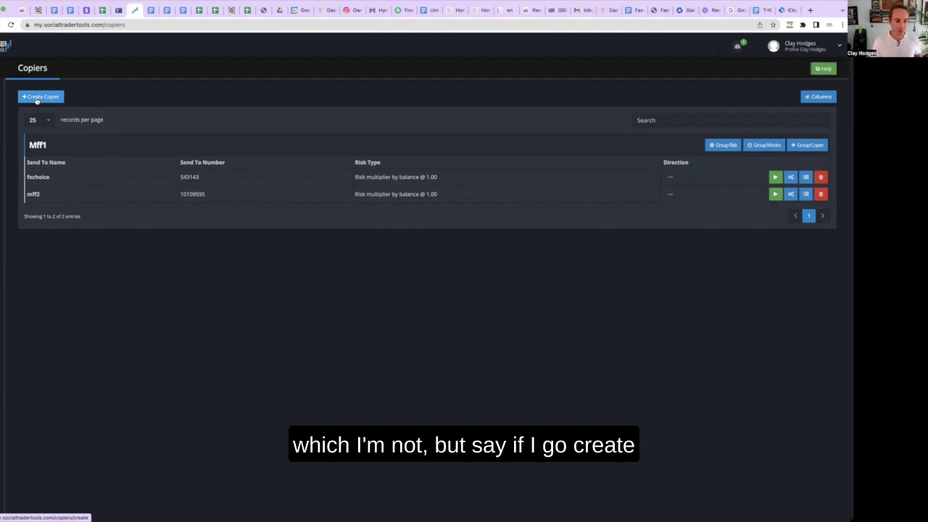
{"action": "left_click", "coordinate": [36, 99]}
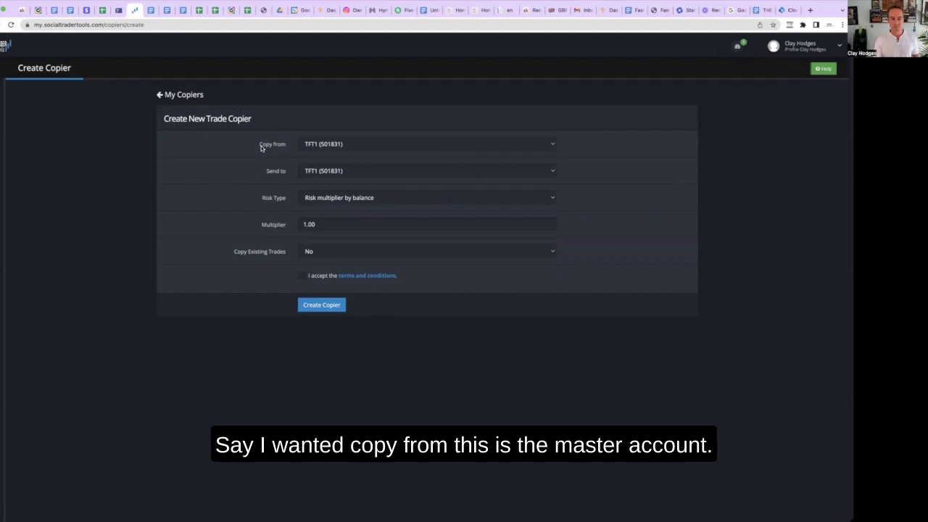
Step: Choose fxchoice as both the account to copy from and the account to send to
{"action": "left_click_drag", "start_coordinate": [261, 147], "coordinate": [284, 149]}
{"action": "left_click", "coordinate": [387, 148]}
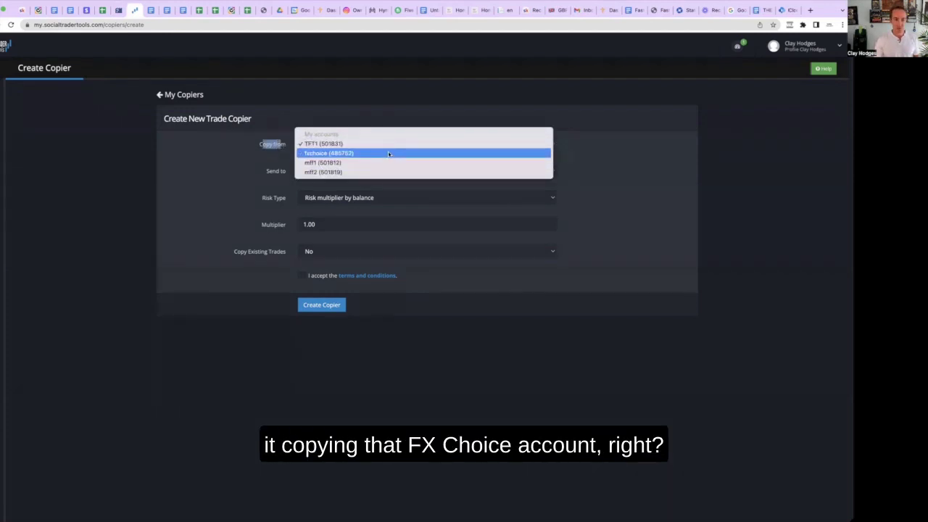
{"action": "left_click", "coordinate": [389, 154]}
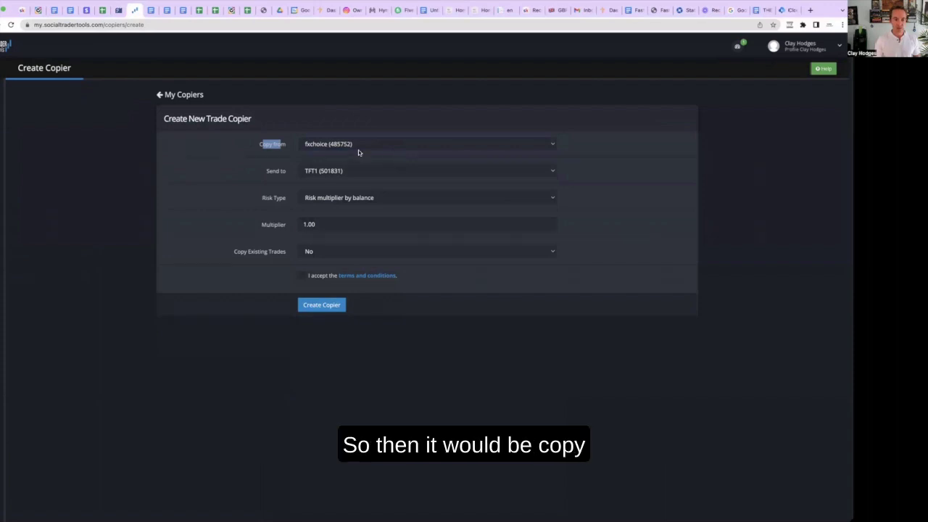
{"action": "left_click", "coordinate": [283, 148]}
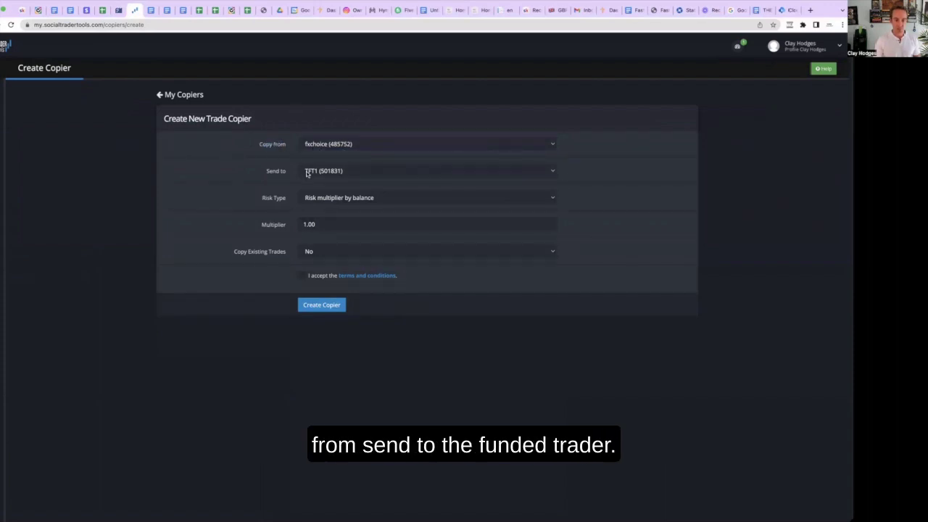
{"action": "left_click", "coordinate": [368, 171]}
{"action": "left_click", "coordinate": [368, 181]}
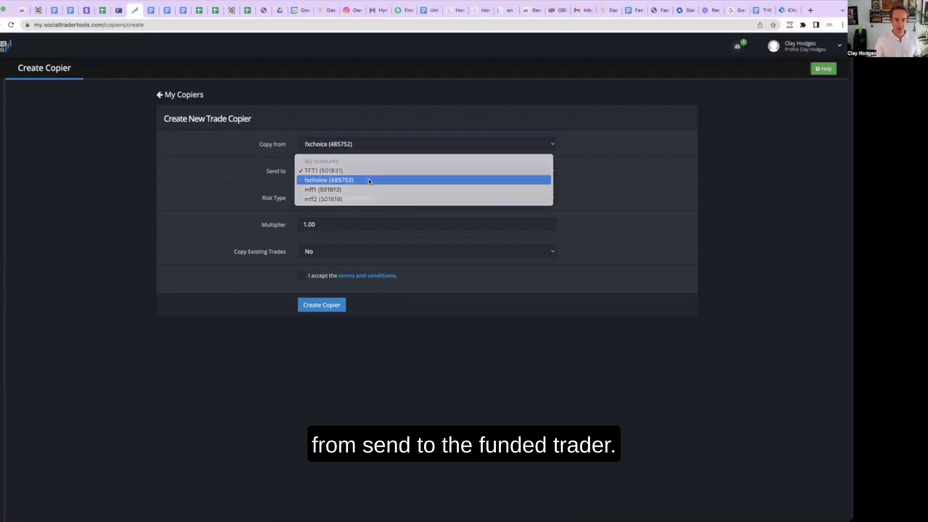
Step: Set the copier's risk multiplier to 1.5
{"action": "left_click", "coordinate": [318, 224]}
{"action": "key", "text": "BackSpace"}
{"action": "key", "text": "BackSpace"}
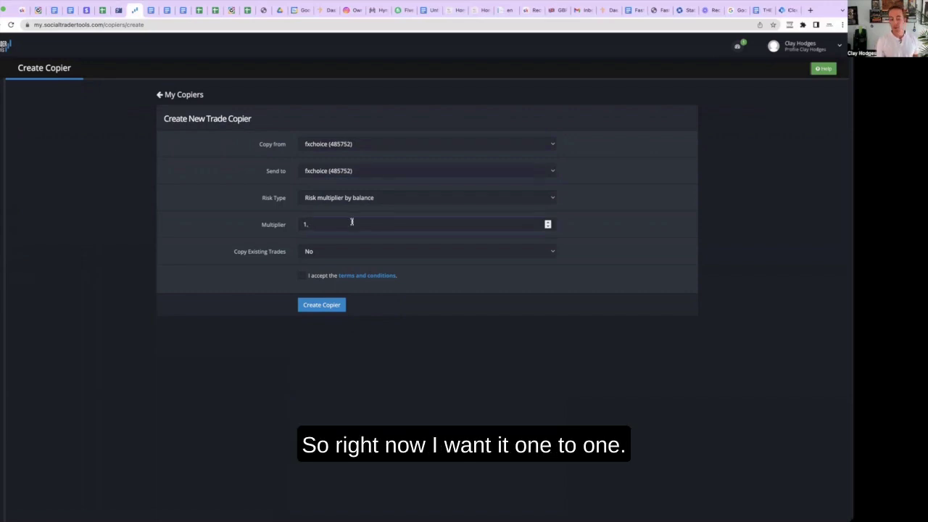
{"action": "type", "text": "5"}
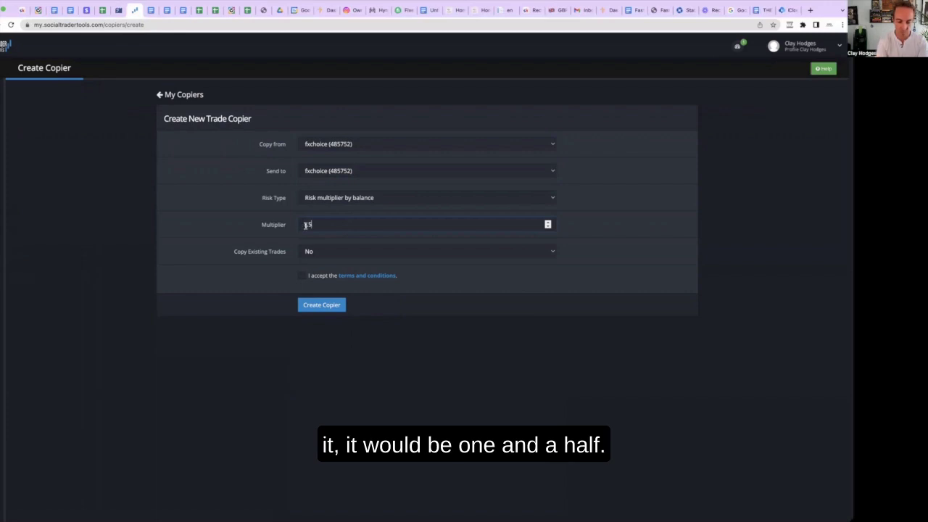
Step: Try a multiplier of .5 for half the risk, and set the multiplier to 1 again
{"action": "key", "text": "BackSpace"}
{"action": "key", "text": "BackSpace"}
{"action": "key", "text": "BackSpace"}
{"action": "type", "text": "."}
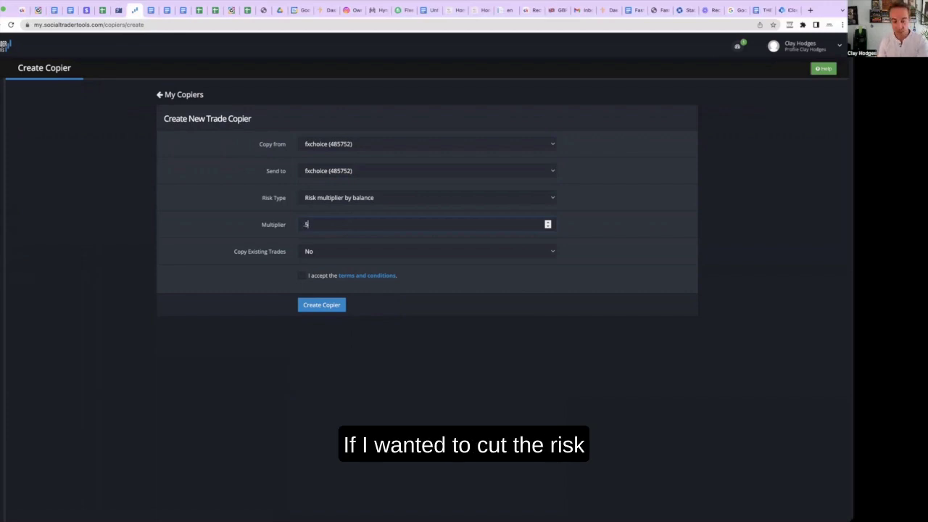
{"action": "type", "text": "5"}
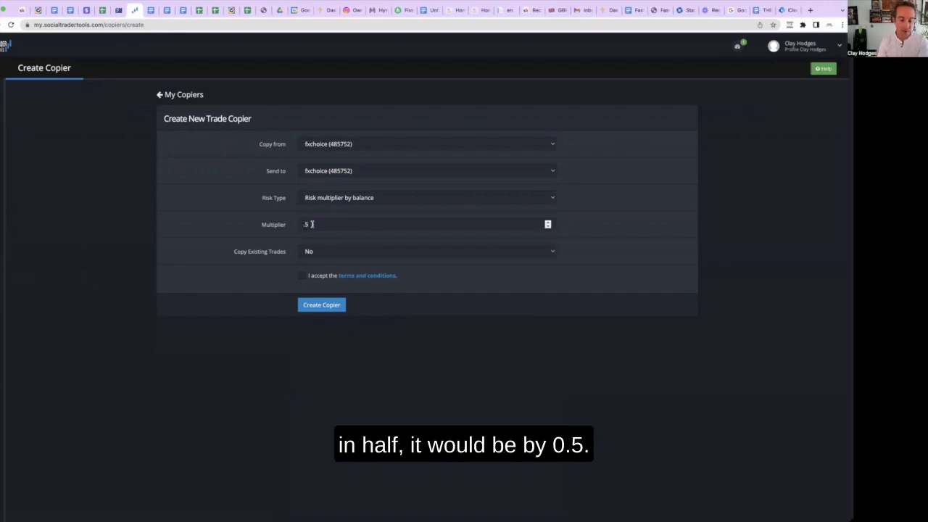
{"action": "left_click_drag", "start_coordinate": [312, 225], "coordinate": [295, 226]}
{"action": "type", "text": "1"}
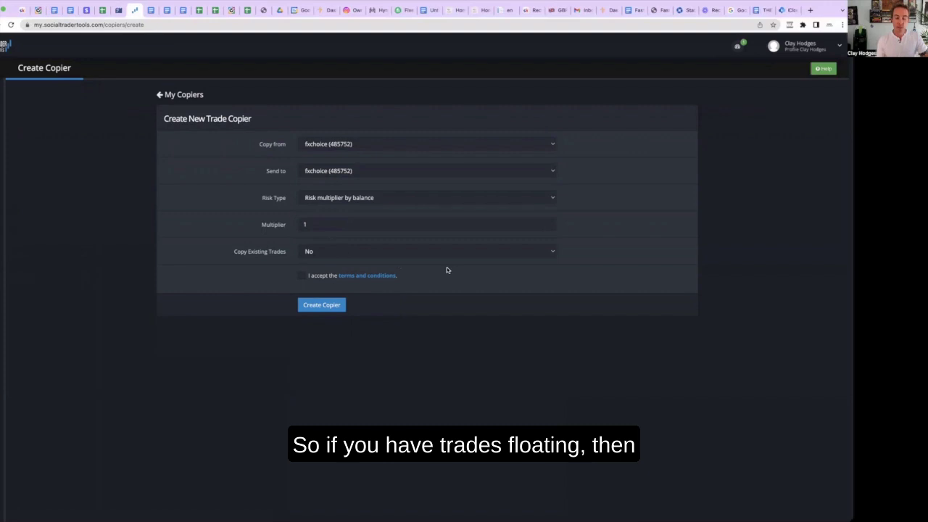
Step: Keep Copy Existing Trades at No, accept the terms and conditions, and return to the copiers list without creating the copier
{"action": "left_click", "coordinate": [552, 253]}
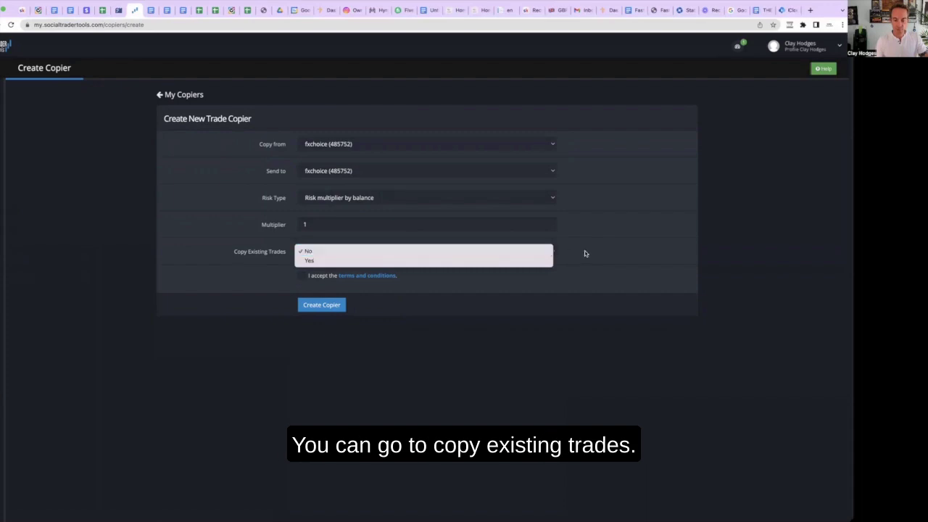
{"action": "left_click", "coordinate": [587, 253]}
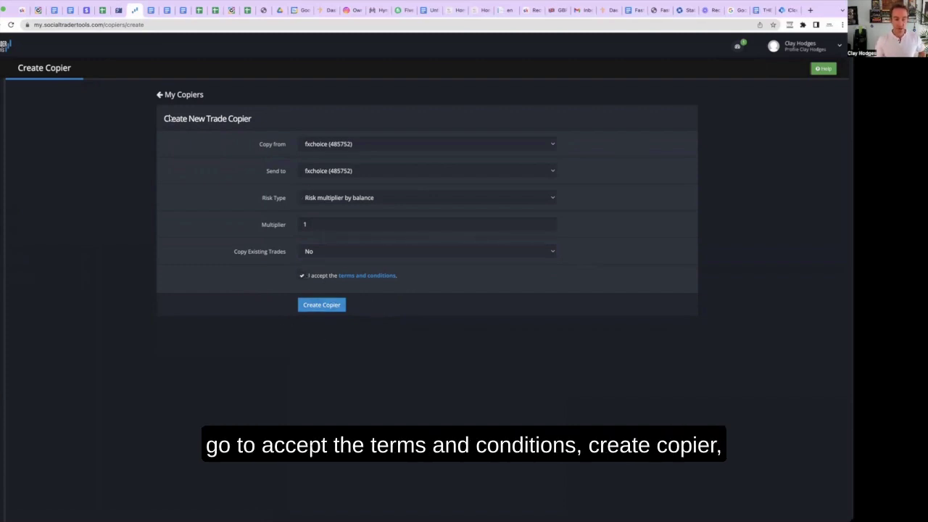
{"action": "left_click", "coordinate": [158, 95]}
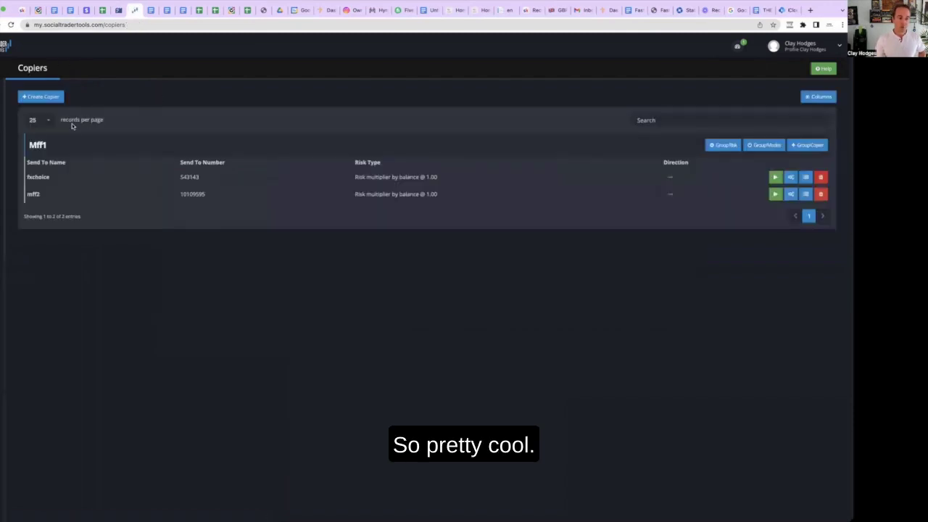
Step: Go to the Analysis page and review the account statistics of the mff1 account
{"action": "mouse_move", "coordinate": [2, 108]}
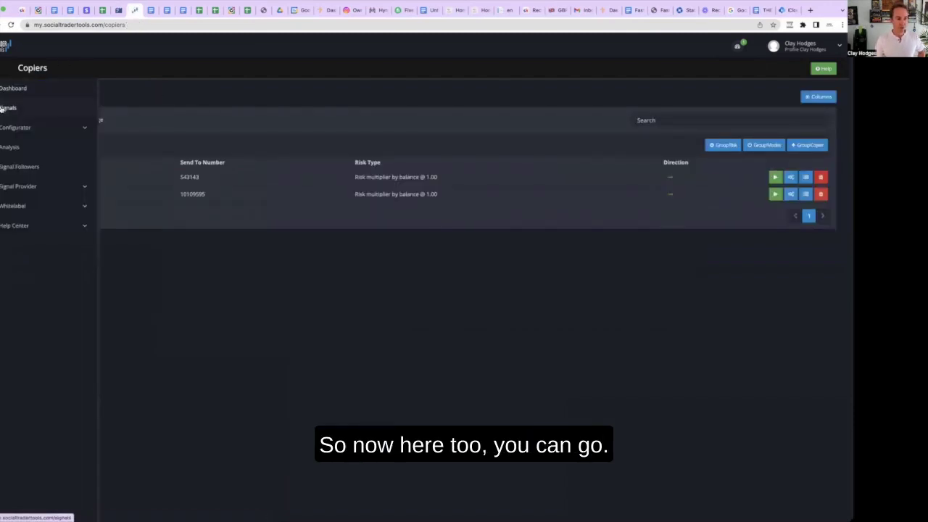
{"action": "mouse_move", "coordinate": [1, 129]}
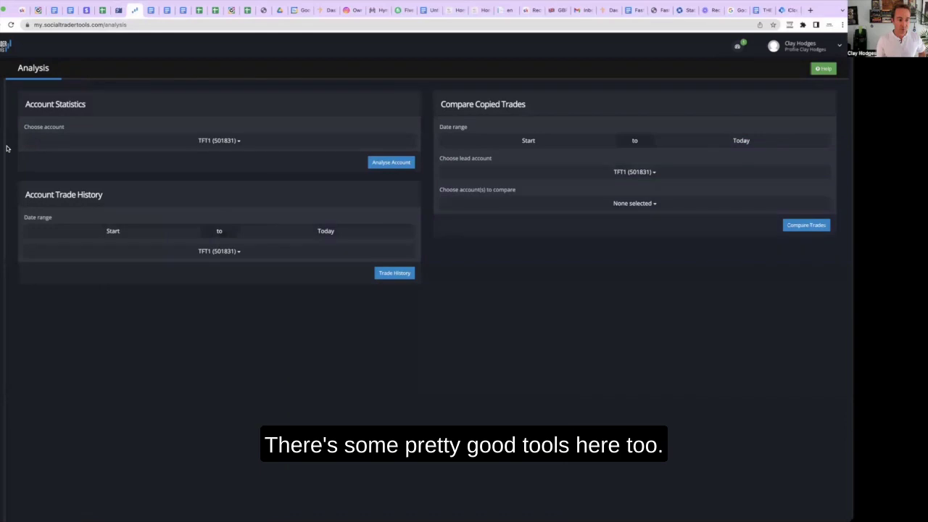
{"action": "left_click", "coordinate": [237, 140]}
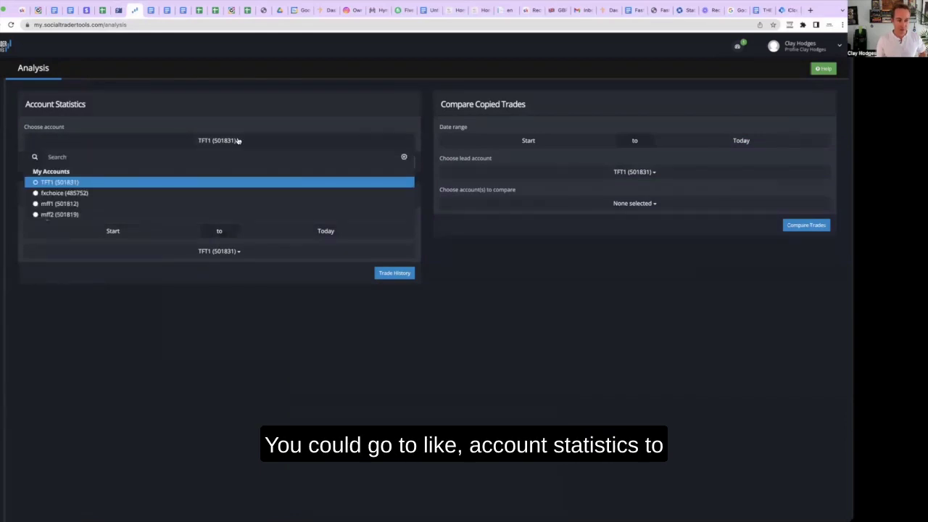
{"action": "left_click", "coordinate": [42, 205]}
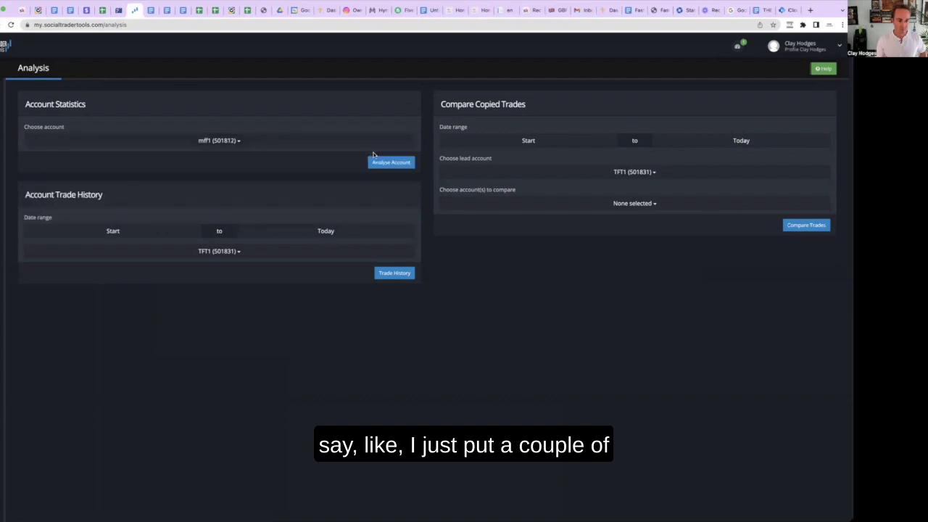
{"action": "left_click", "coordinate": [392, 166]}
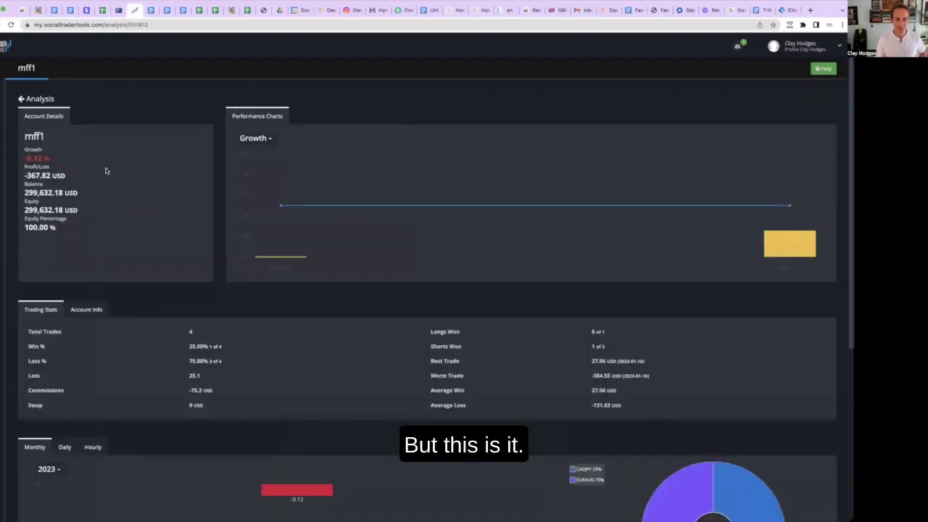
{"action": "scroll", "coordinate": [129, 170], "scroll_direction": "down", "scroll_amount": 3}
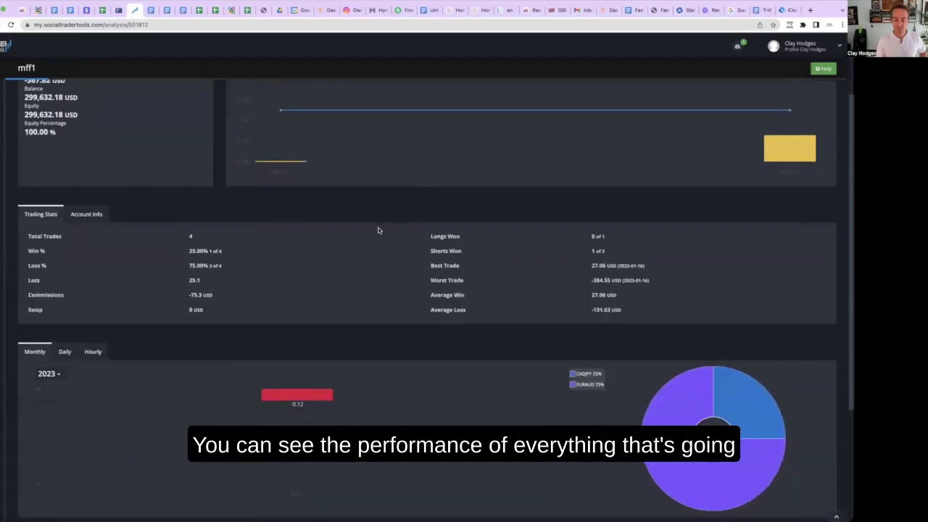
{"action": "scroll", "coordinate": [340, 174], "scroll_direction": "up", "scroll_amount": 3}
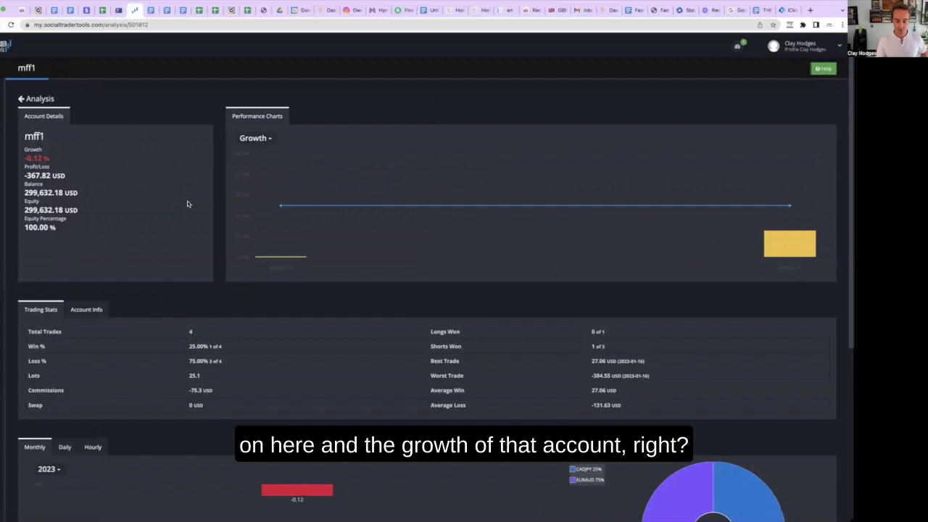
Step: Return to the Analysis page and open the account statistics of the fxchoice account
{"action": "left_click", "coordinate": [19, 99]}
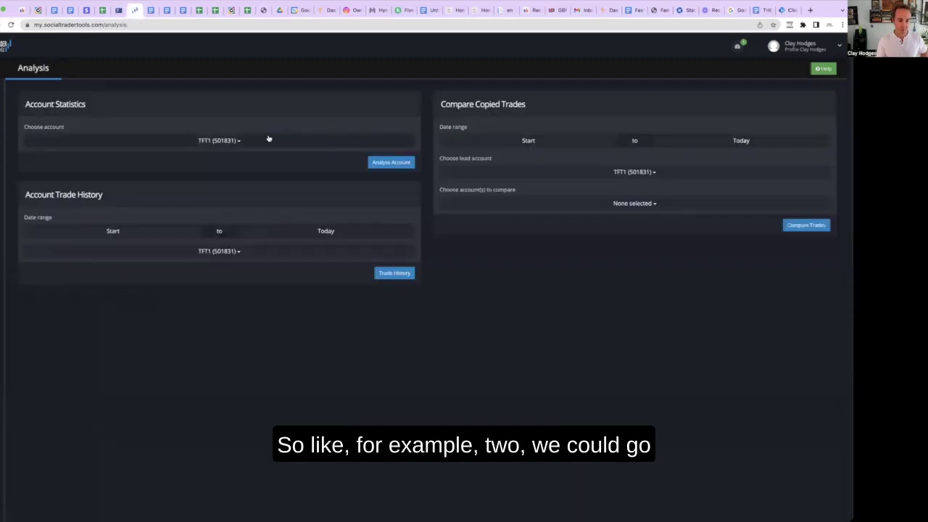
{"action": "left_click", "coordinate": [242, 140]}
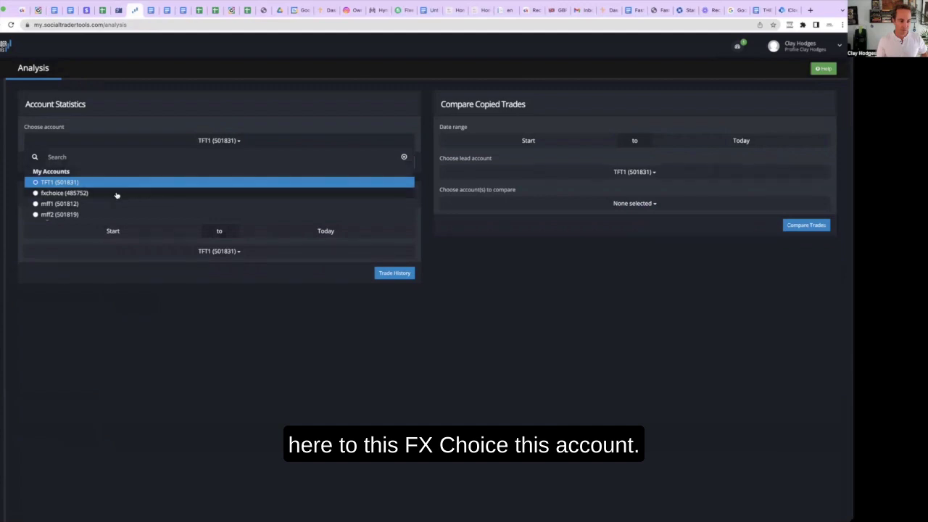
{"action": "left_click", "coordinate": [84, 194]}
{"action": "left_click", "coordinate": [390, 163]}
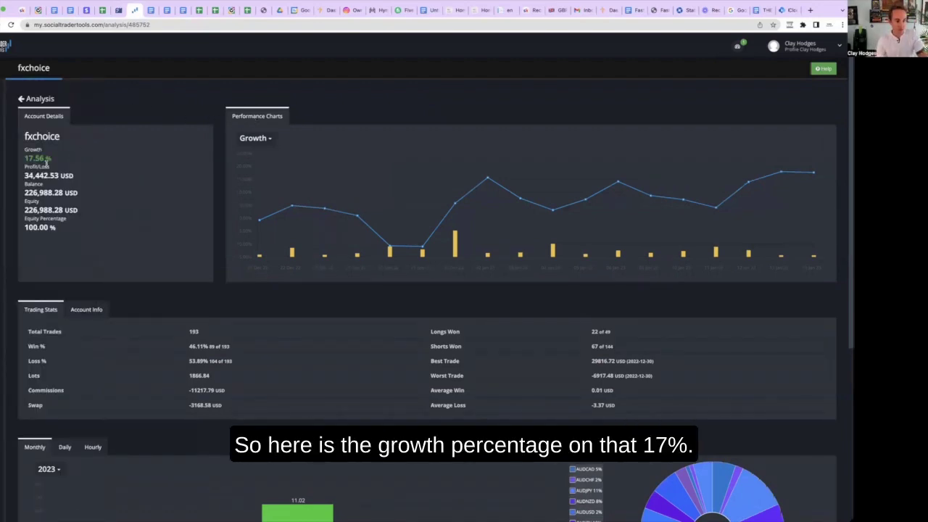
Step: Examine the fxchoice account's growth percentage, performance chart, monthly results and traded instruments, and return to the Analysis page
{"action": "left_click_drag", "start_coordinate": [25, 159], "coordinate": [90, 154]}
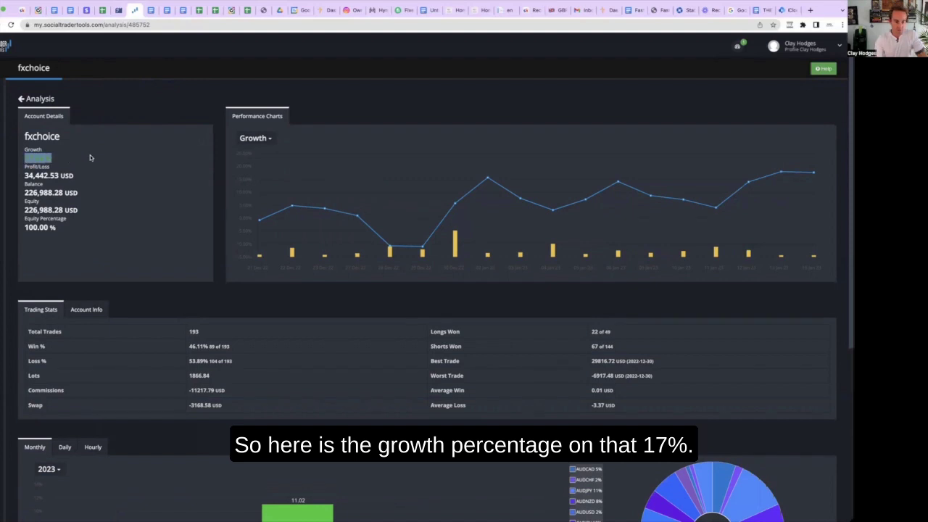
{"action": "left_click", "coordinate": [90, 155]}
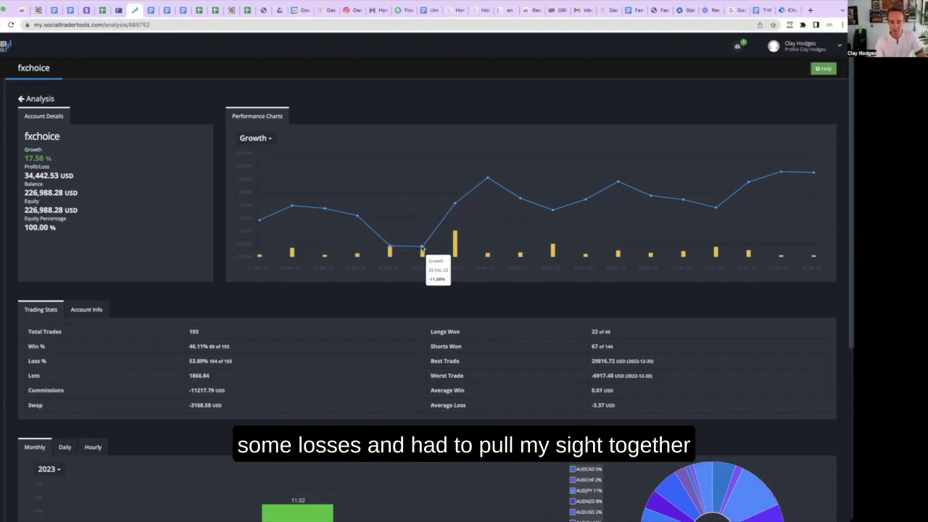
{"action": "mouse_move", "coordinate": [453, 205]}
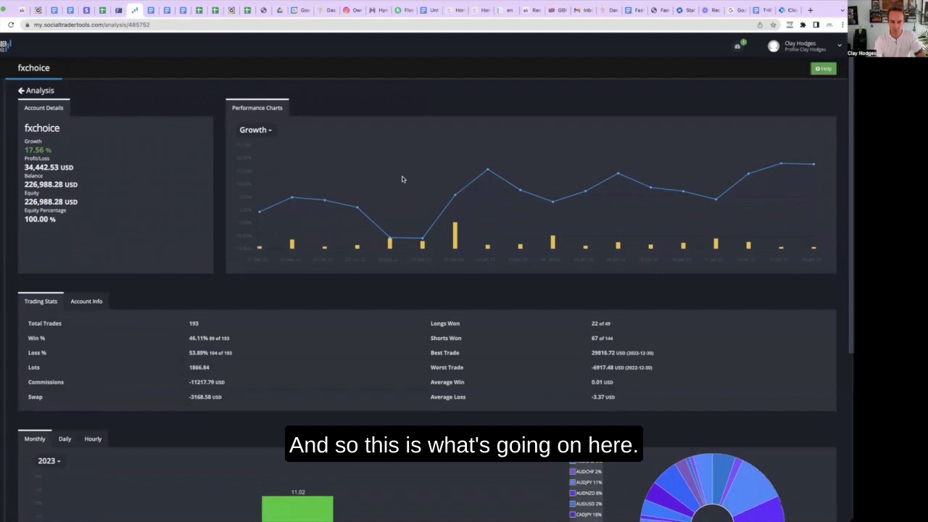
{"action": "scroll", "coordinate": [402, 180], "scroll_direction": "down", "scroll_amount": 3}
{"action": "scroll", "coordinate": [401, 180], "scroll_direction": "down", "scroll_amount": 2}
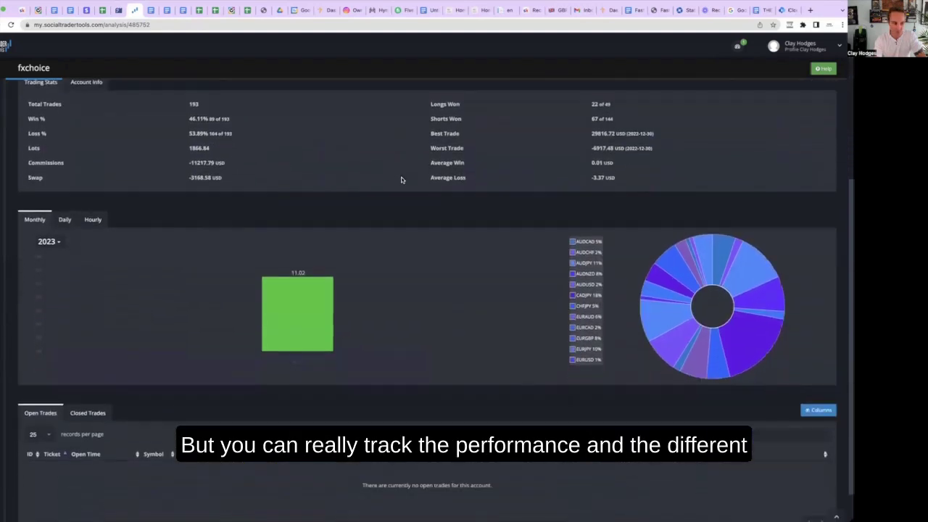
{"action": "mouse_move", "coordinate": [296, 273]}
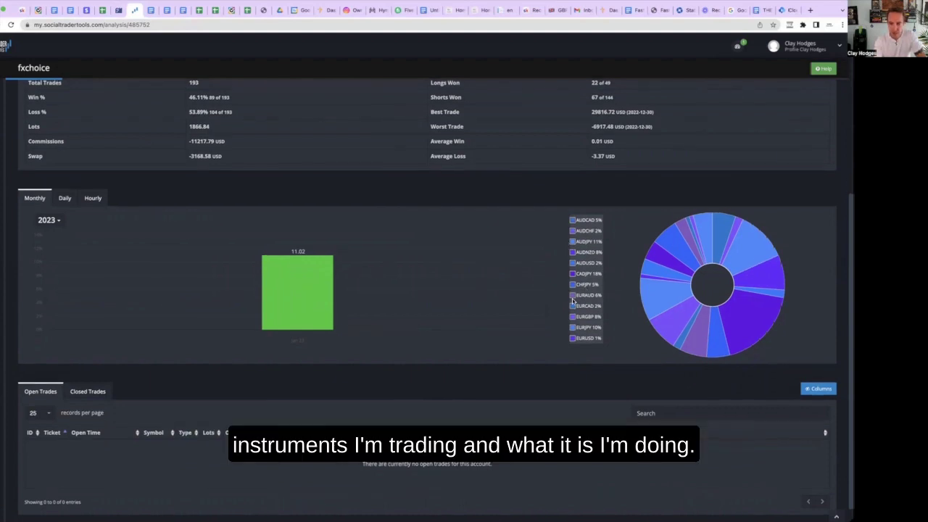
{"action": "scroll", "coordinate": [574, 300], "scroll_direction": "up", "scroll_amount": 1}
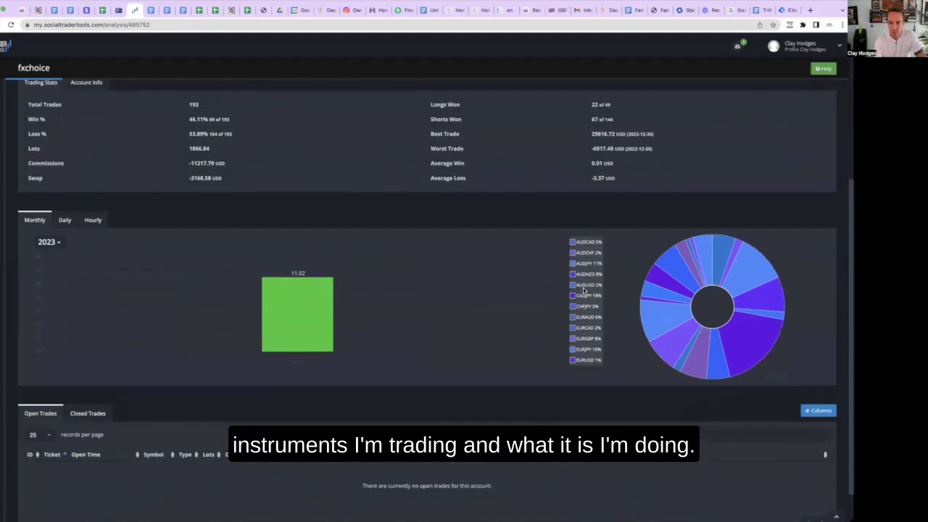
{"action": "scroll", "coordinate": [586, 286], "scroll_direction": "up", "scroll_amount": 5}
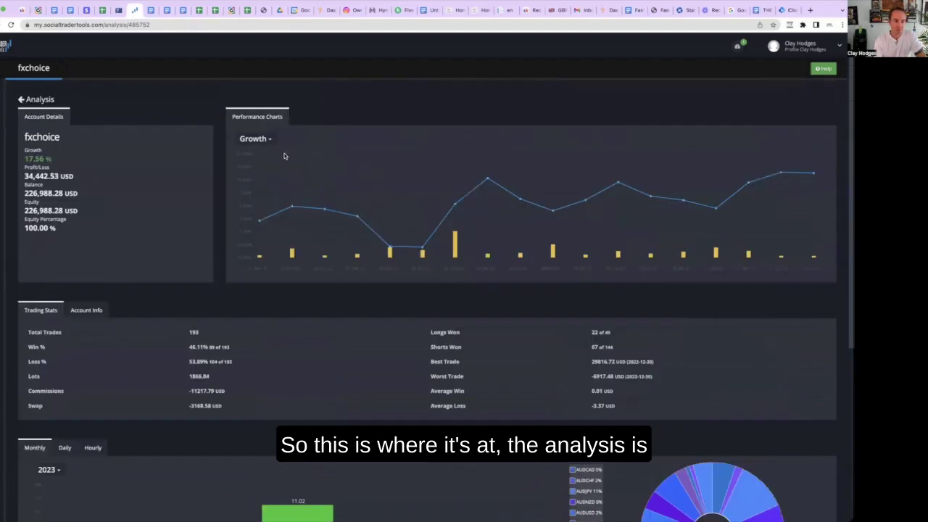
{"action": "left_click", "coordinate": [22, 98]}
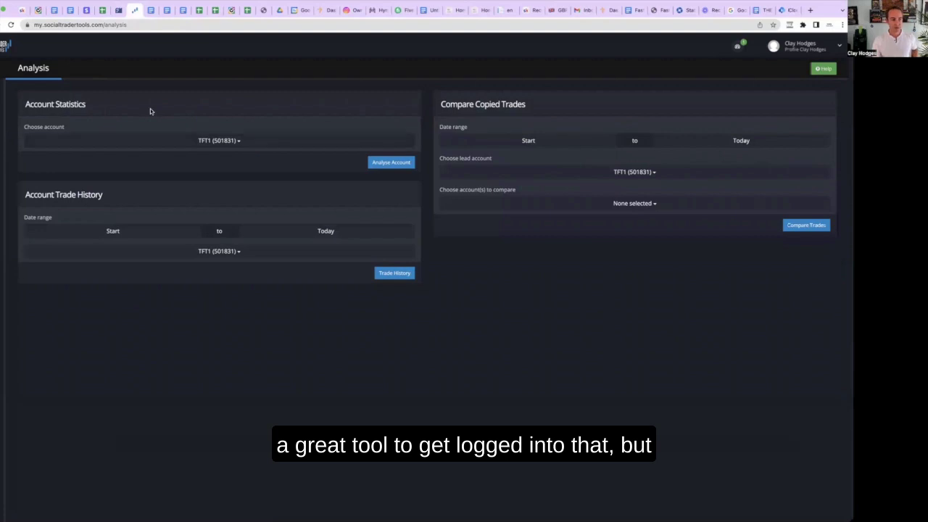
Step: Open the Signals page and continue to the configured trading accounts
{"action": "mouse_move", "coordinate": [7, 107]}
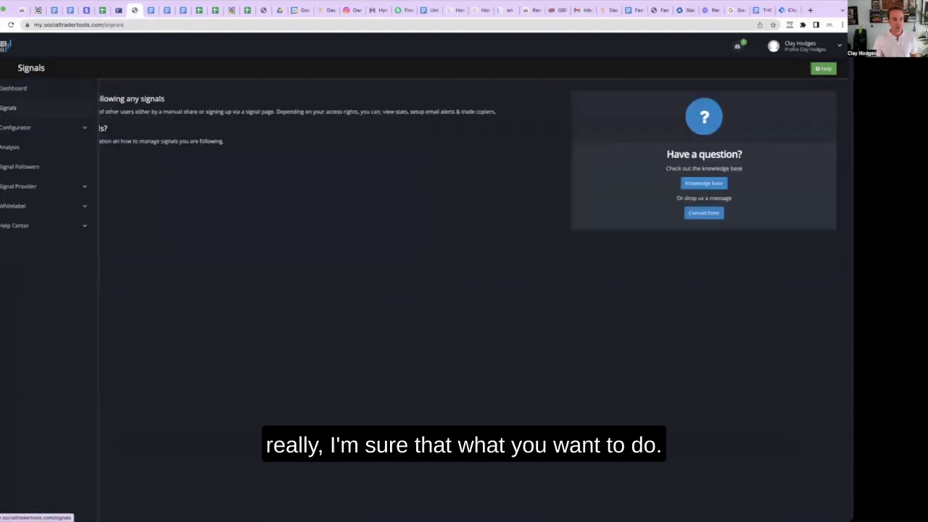
{"action": "left_click", "coordinate": [10, 128]}
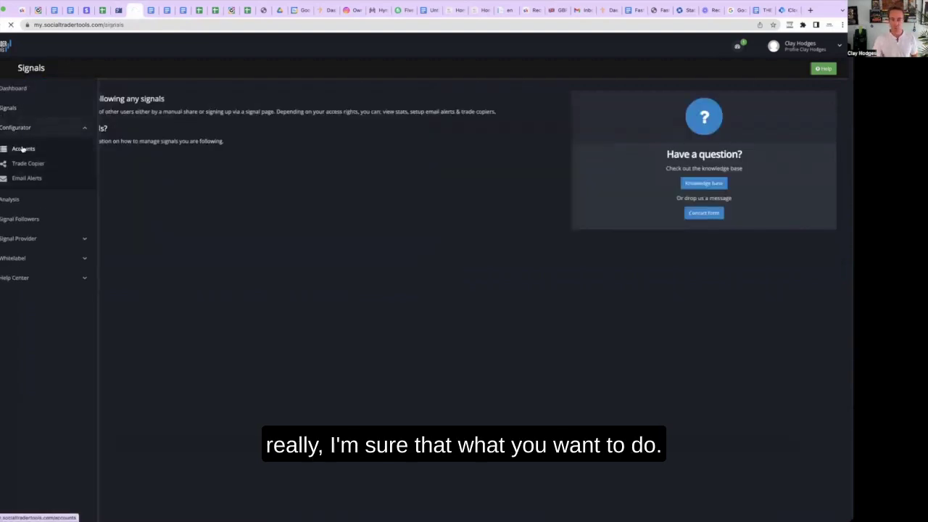